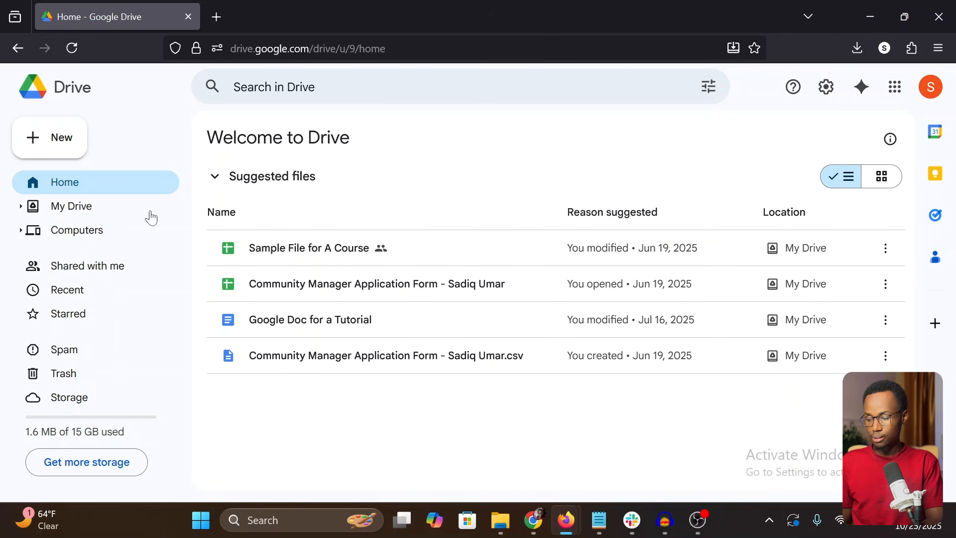
# Look through the My Drive and Shared with me sections, and return to the Home view
pyautogui.click(62, 207)
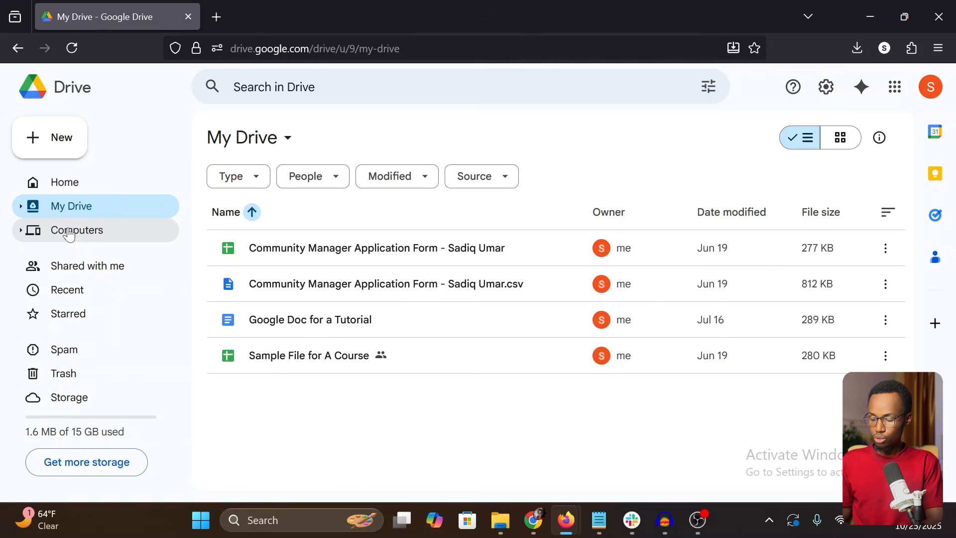
pyautogui.click(56, 272)
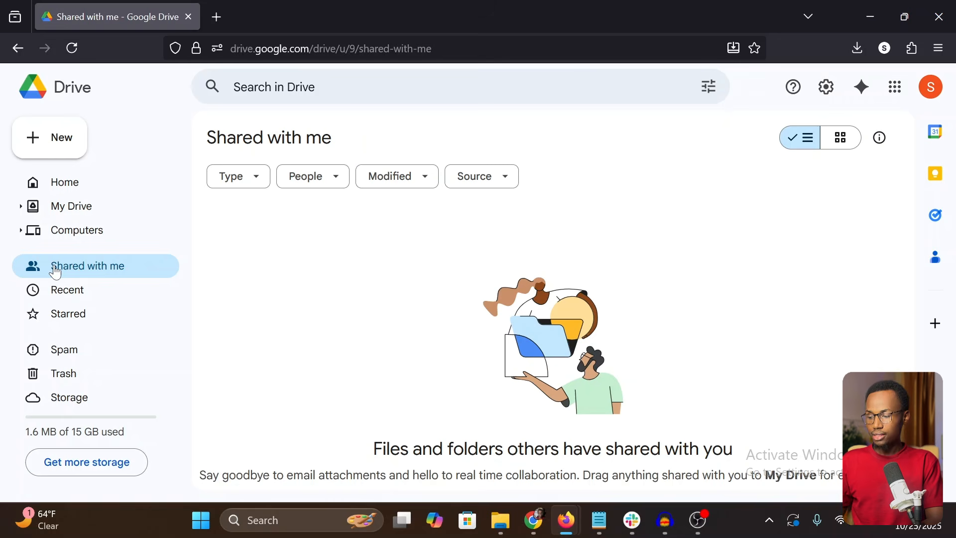
pyautogui.click(91, 187)
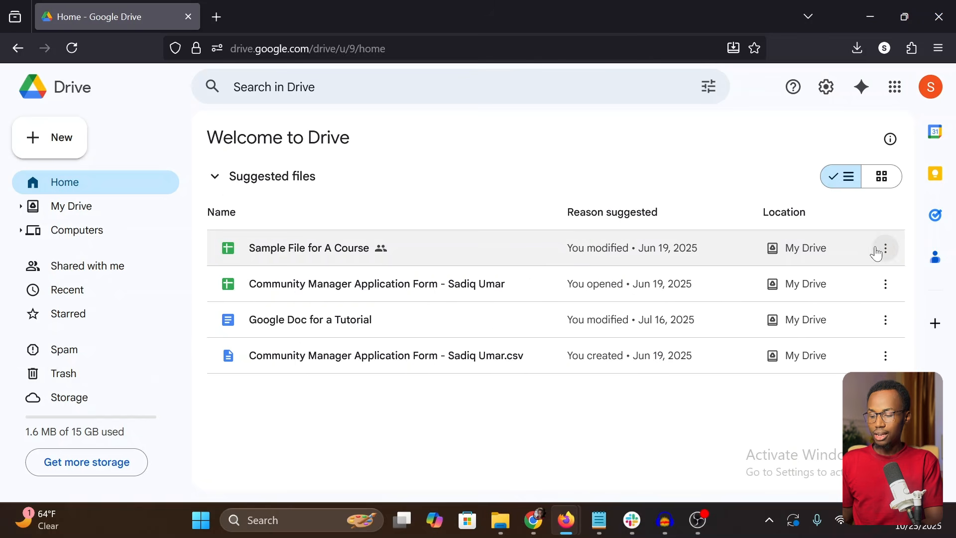
# Move the file Sample File for A Course to the trash and open the Trash section
pyautogui.click(877, 254)
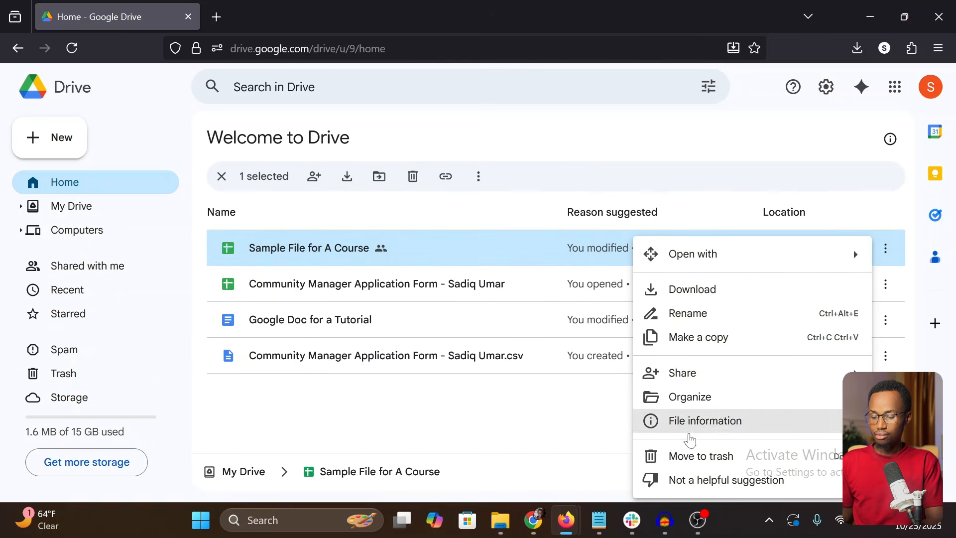
pyautogui.click(675, 458)
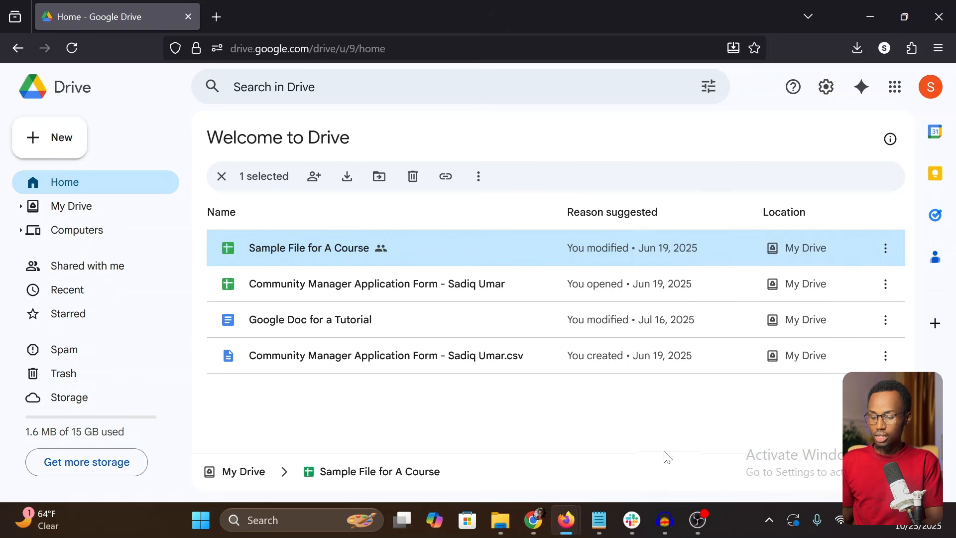
pyautogui.click(64, 374)
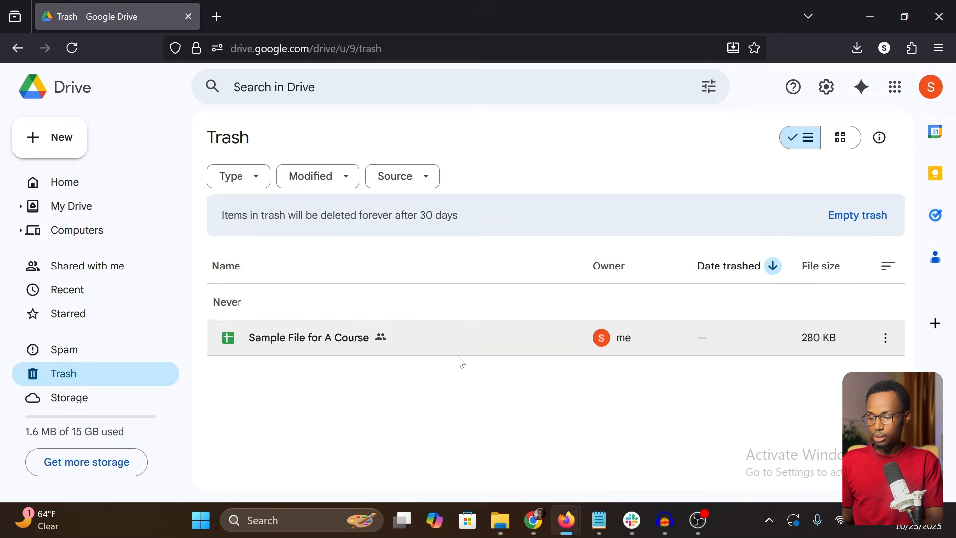
# Restore Sample File for A Course from the trash and return to the Home view
pyautogui.click(877, 345)
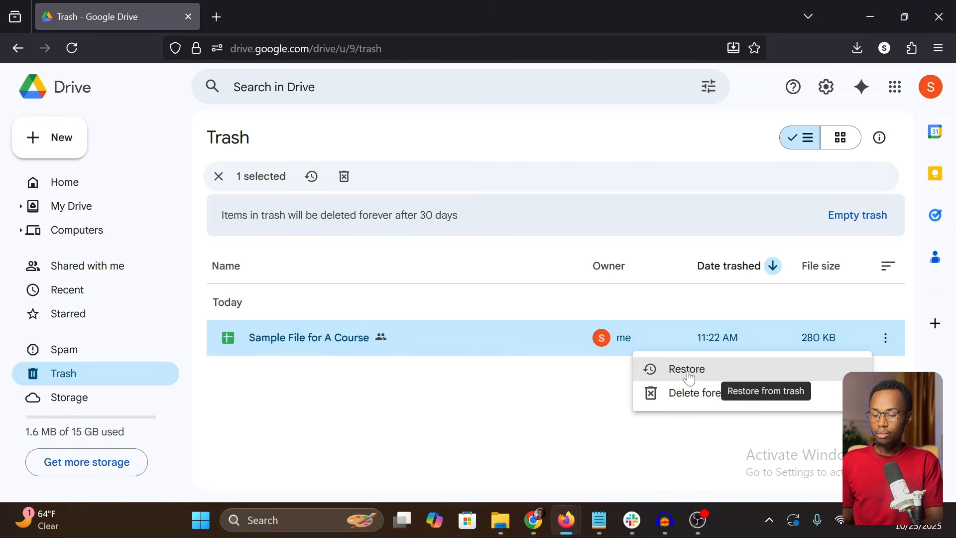
pyautogui.click(687, 377)
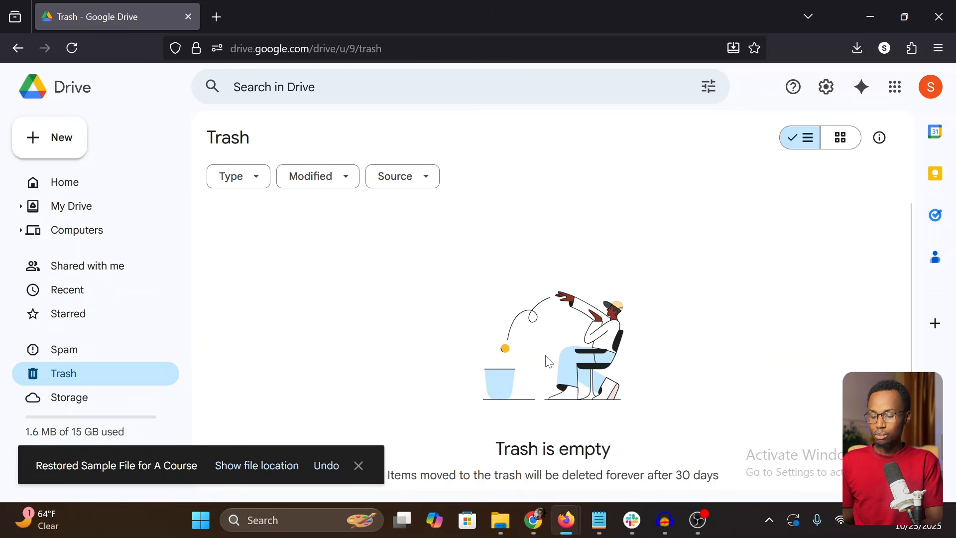
pyautogui.scroll(-1, 550, 353)
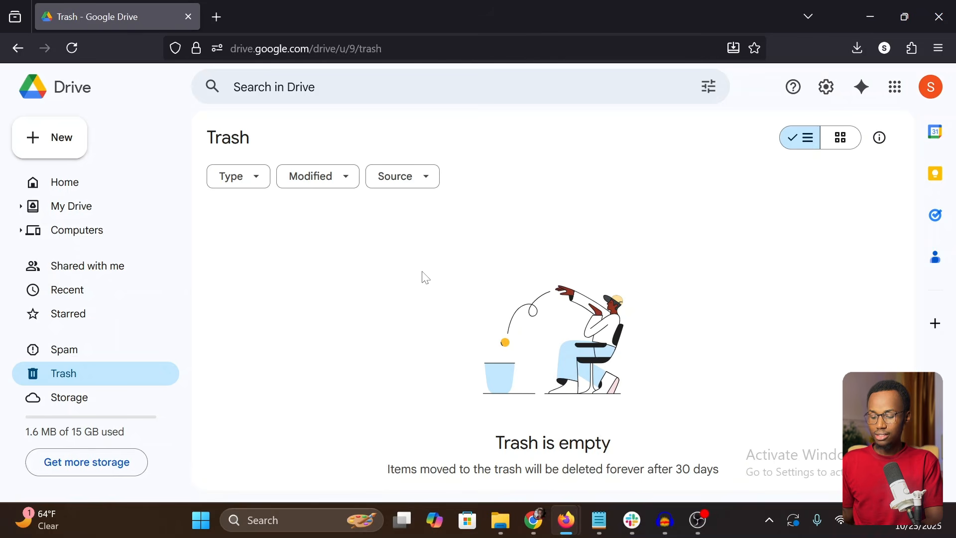
pyautogui.click(113, 188)
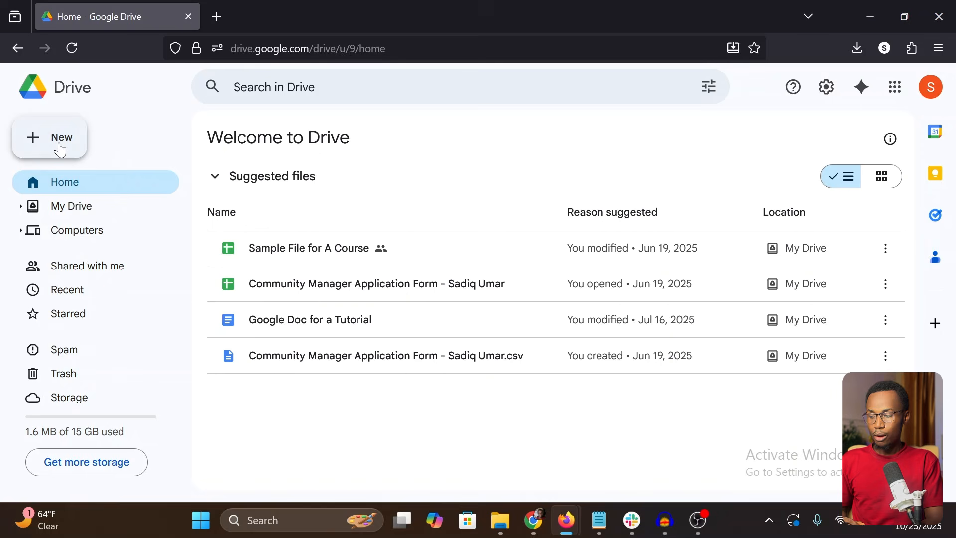
# Create a new folder named "Article Publishing Process" in My Drive
pyautogui.click(61, 149)
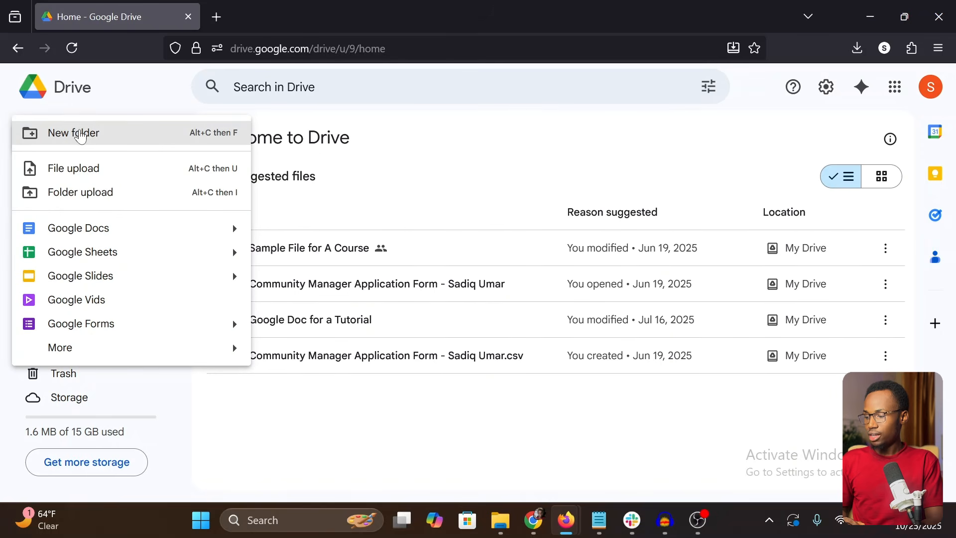
pyautogui.click(72, 134)
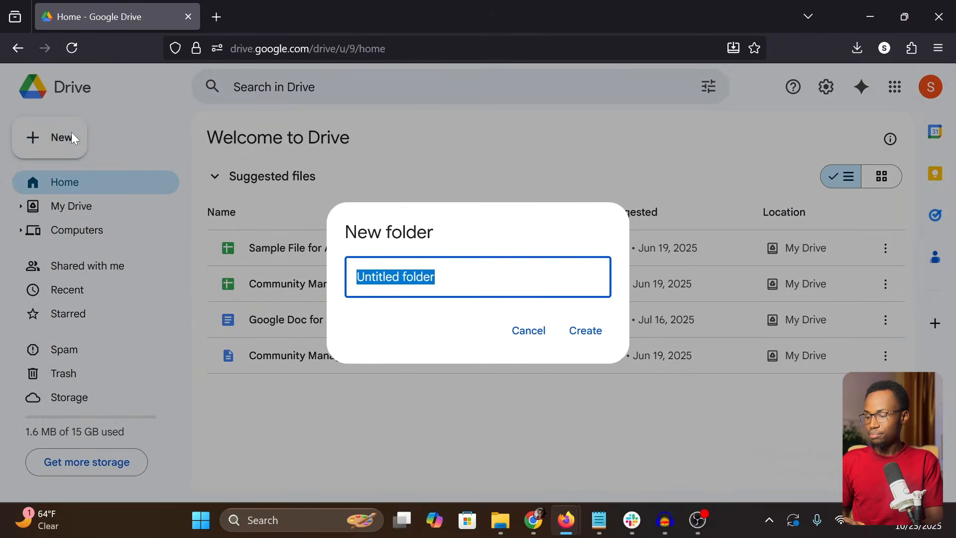
pyautogui.write('Article Publishing Process')
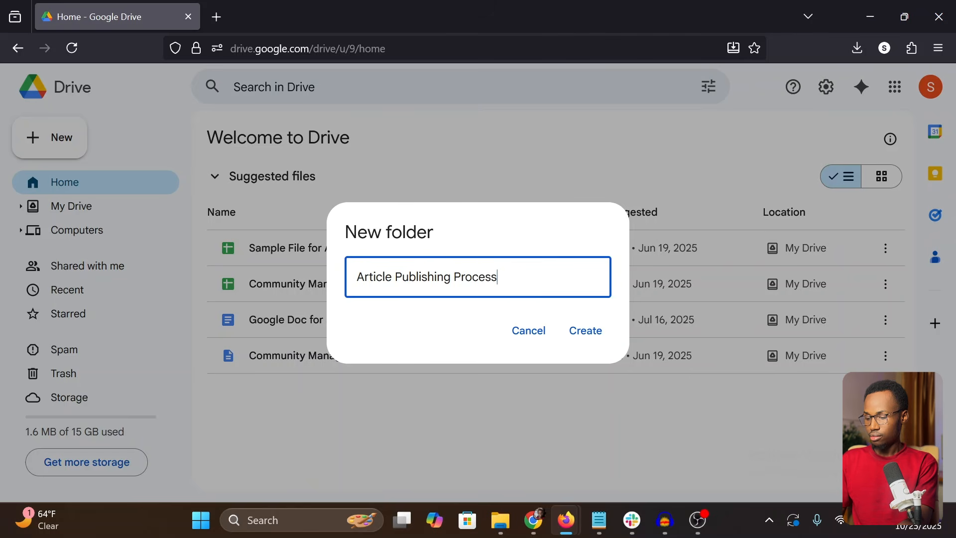
pyautogui.click(583, 331)
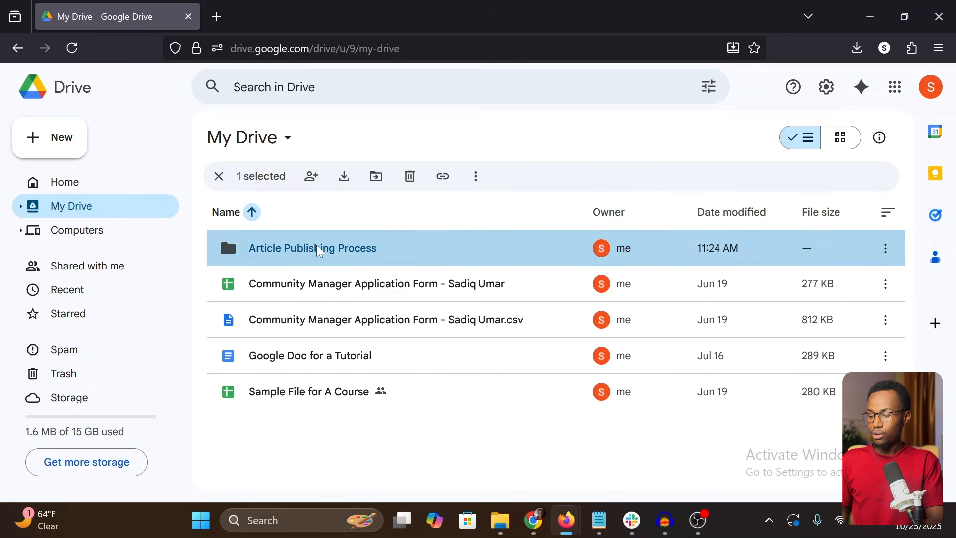
# Open the Article Publishing Process folder and create a subfolder in it named "00 - Article Ready for Review"
pyautogui.doubleClick(316, 247)
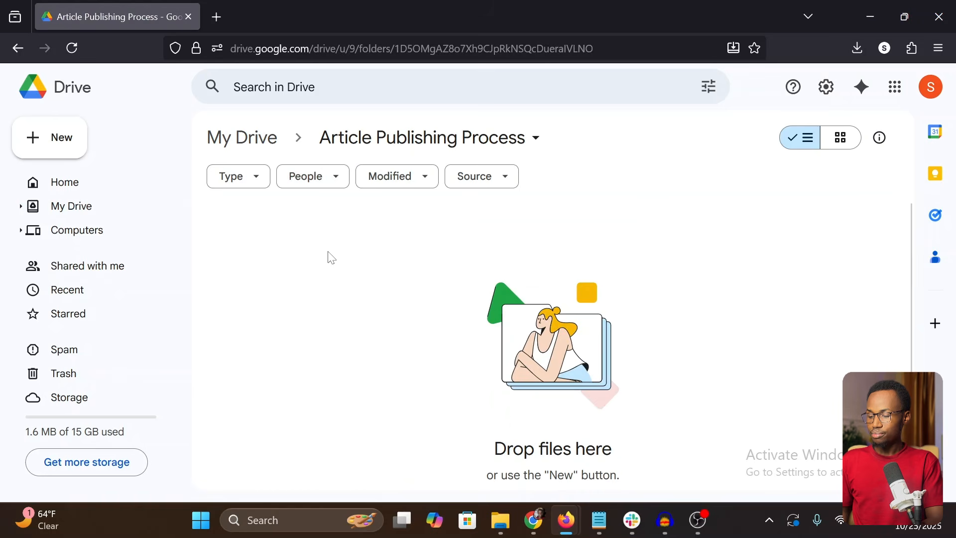
pyautogui.rightClick(328, 255)
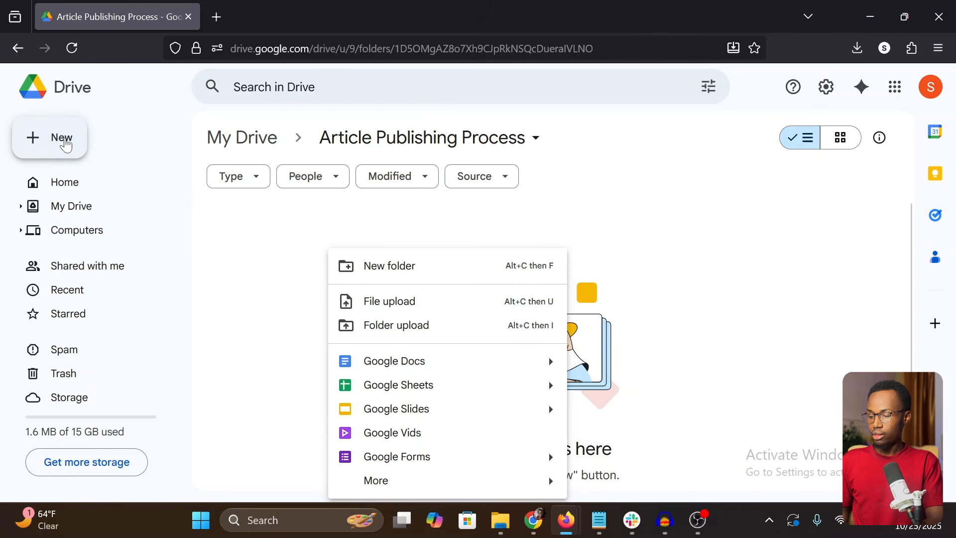
pyautogui.click(401, 267)
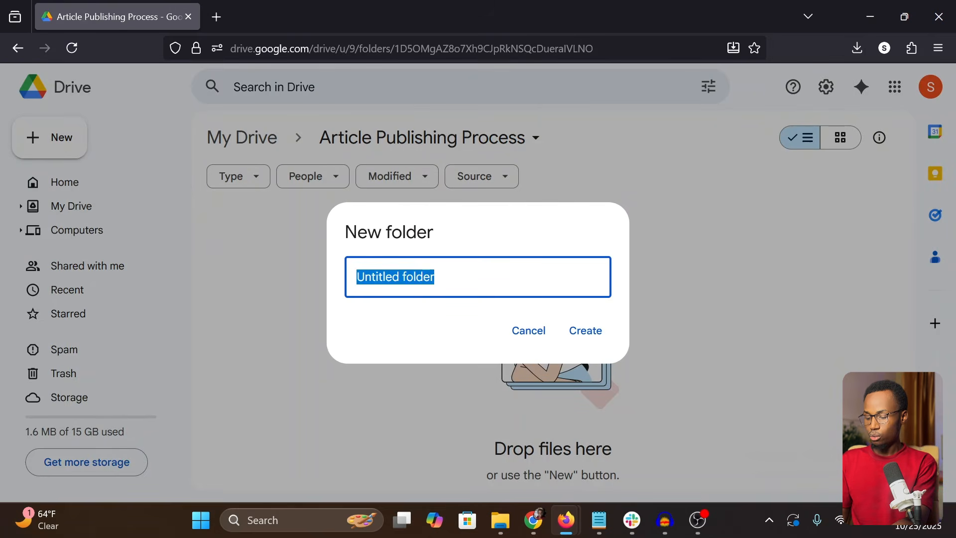
pyautogui.write('00 - Article Rea')
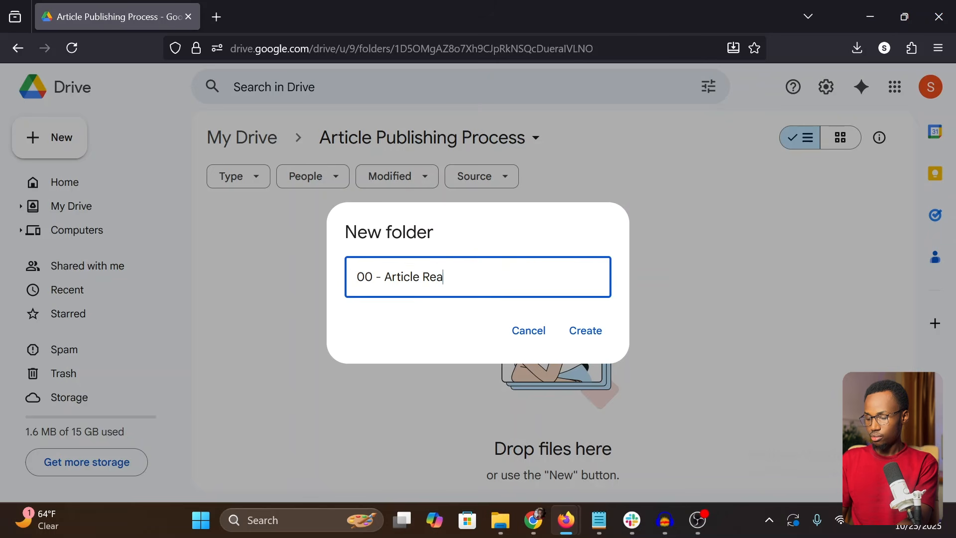
pyautogui.write('for Review')
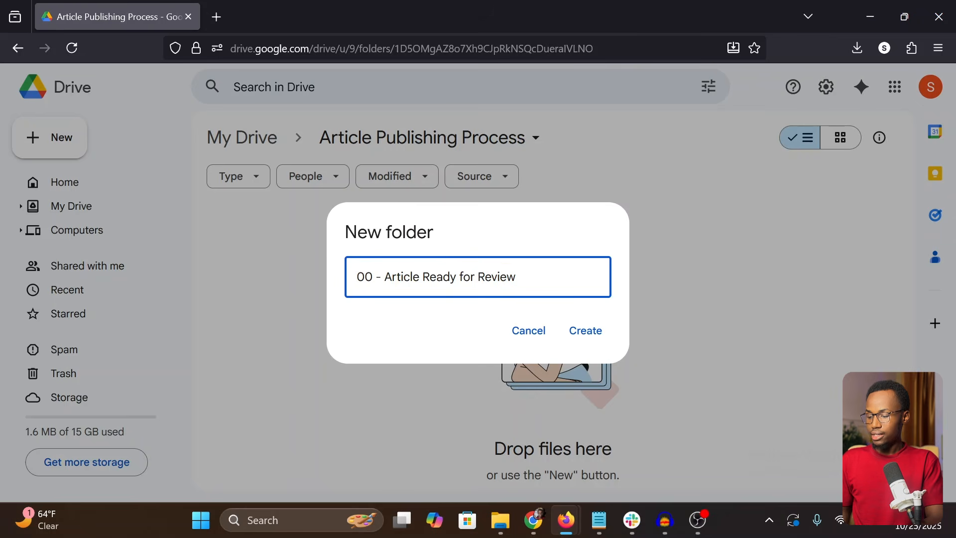
pyautogui.hotkey('shift', 'Home')
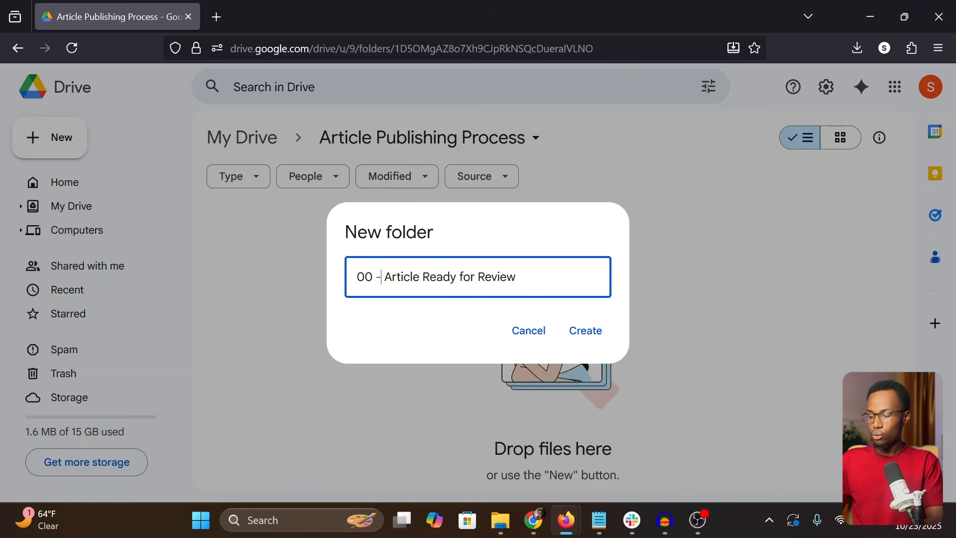
pyautogui.click(605, 331)
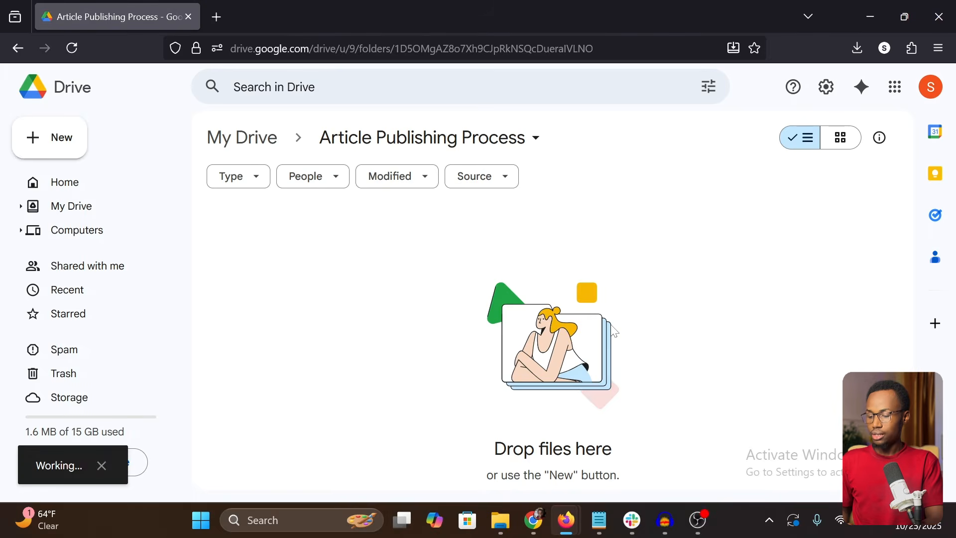
# Create a subfolder named "01 - Need graphics" in the Article Publishing Process folder
pyautogui.rightClick(420, 341)
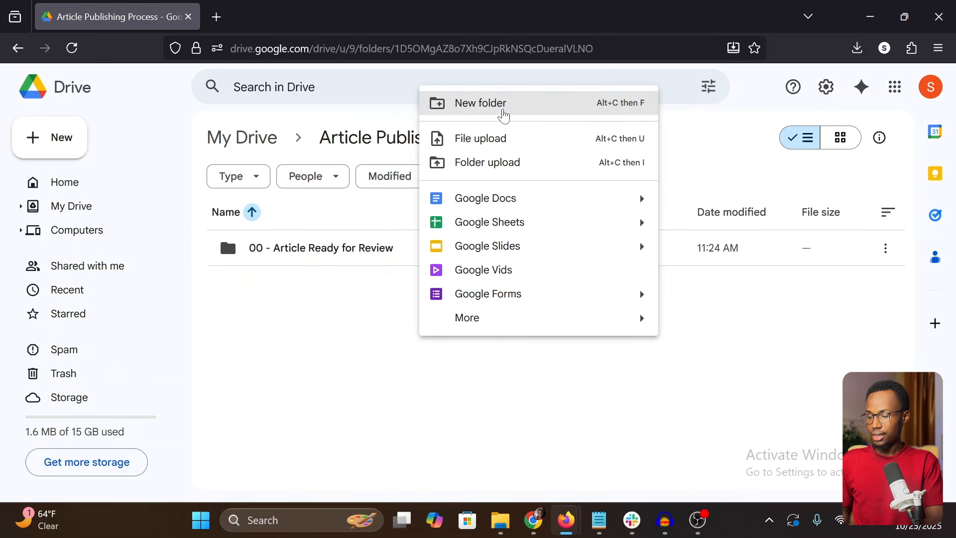
pyautogui.click(504, 113)
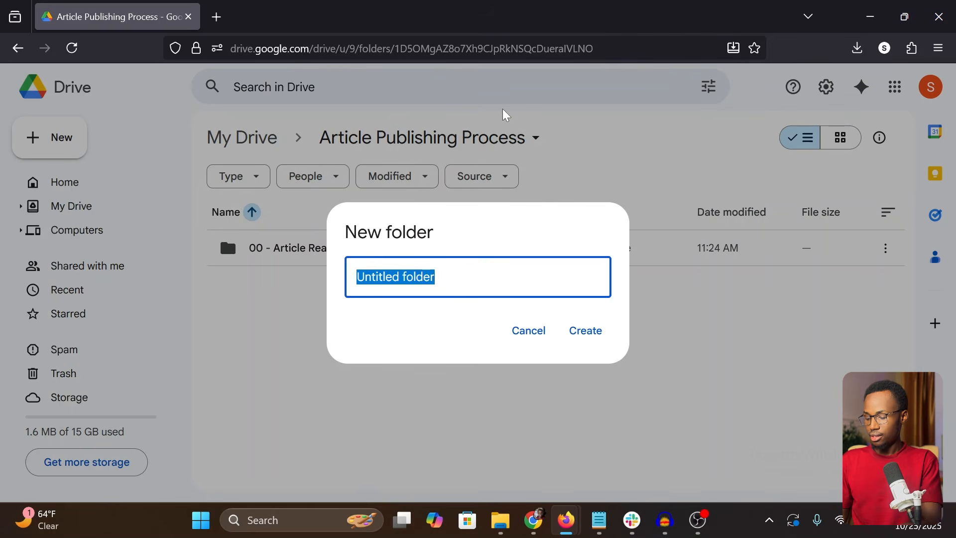
pyautogui.write('01 ')
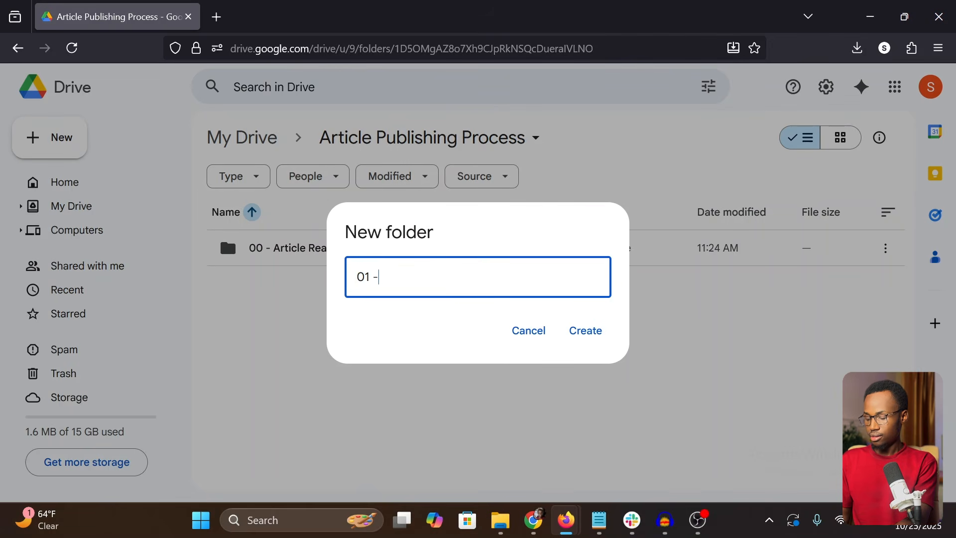
pyautogui.write('- N')
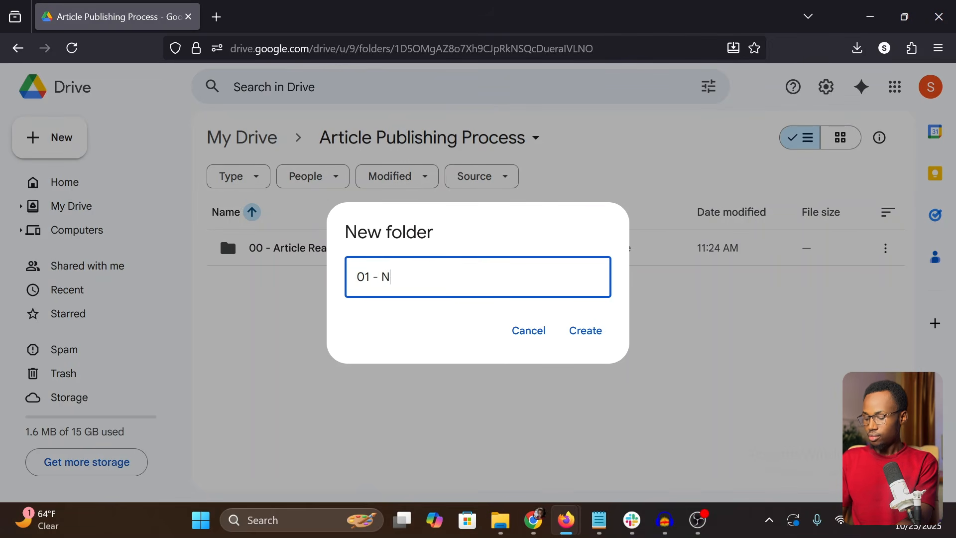
pyautogui.write('eed graphics')
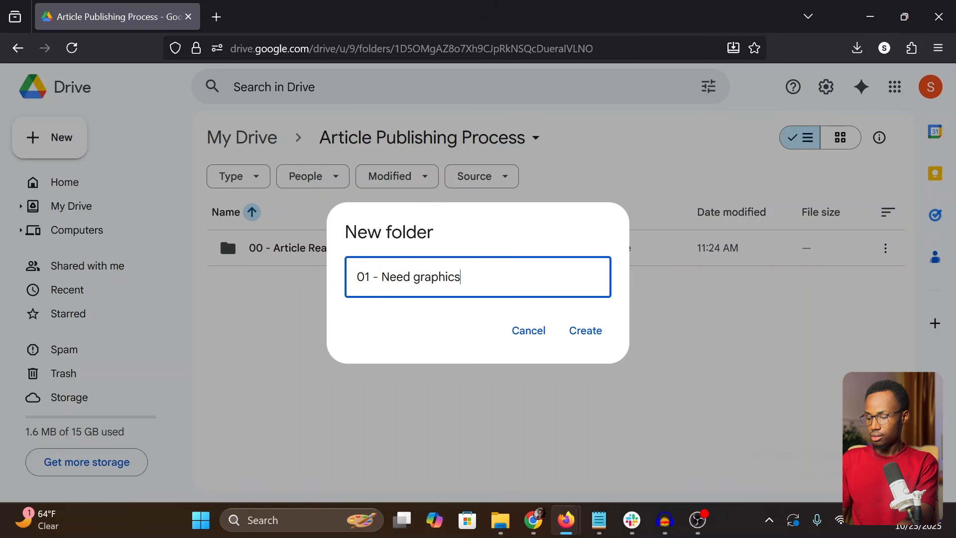
pyautogui.click(585, 330)
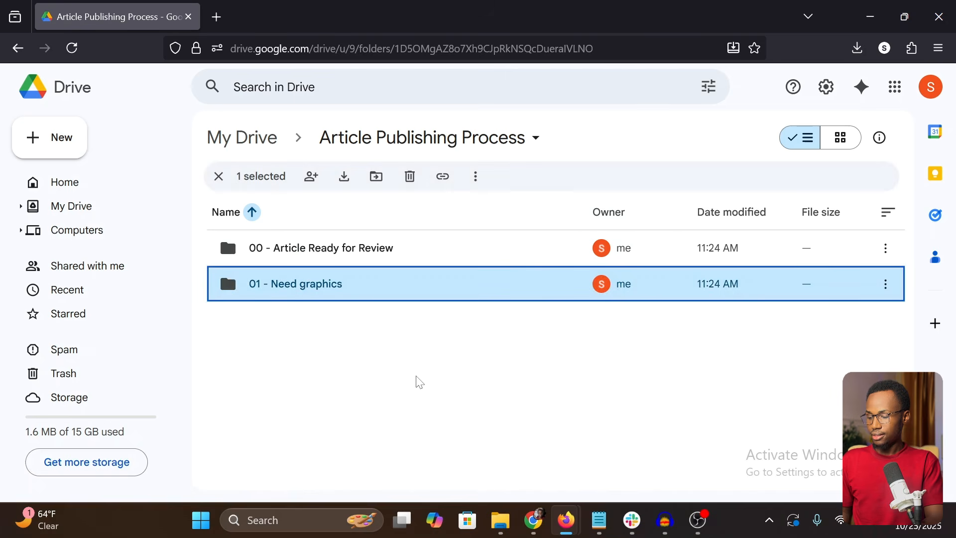
# Create a subfolder named "002 - Graphics Deady" in the Article Publishing Process folder
pyautogui.rightClick(419, 382)
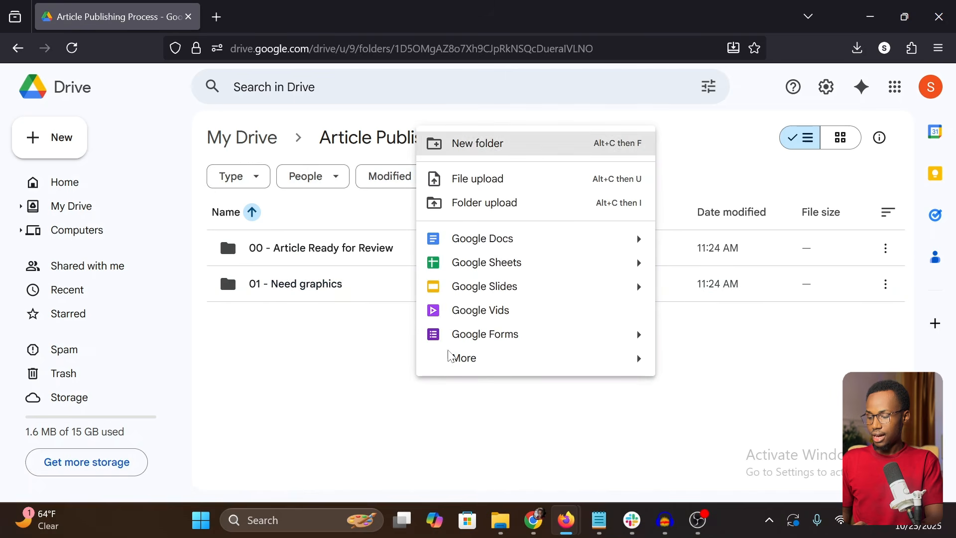
pyautogui.click(500, 159)
pyautogui.write('002 ')
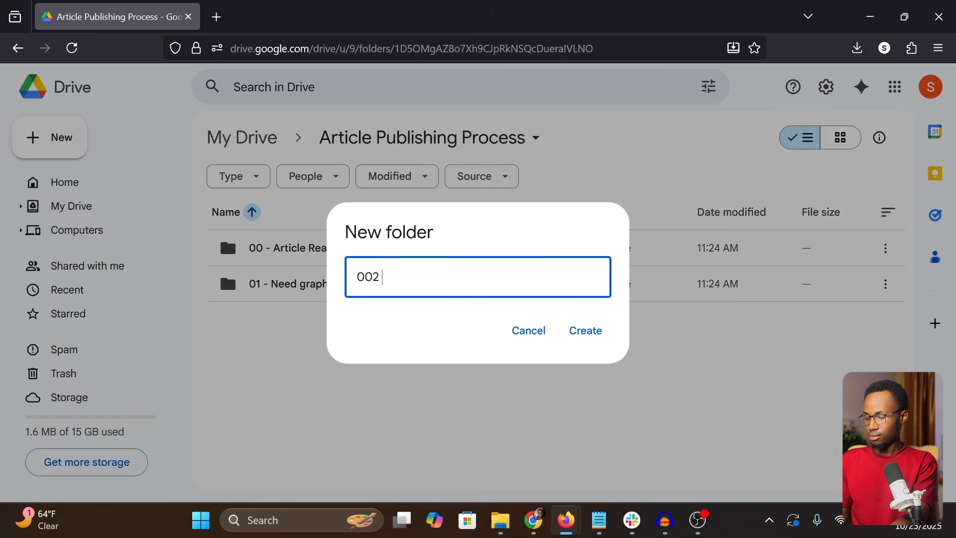
pyautogui.write('- Grpahi\\\\')
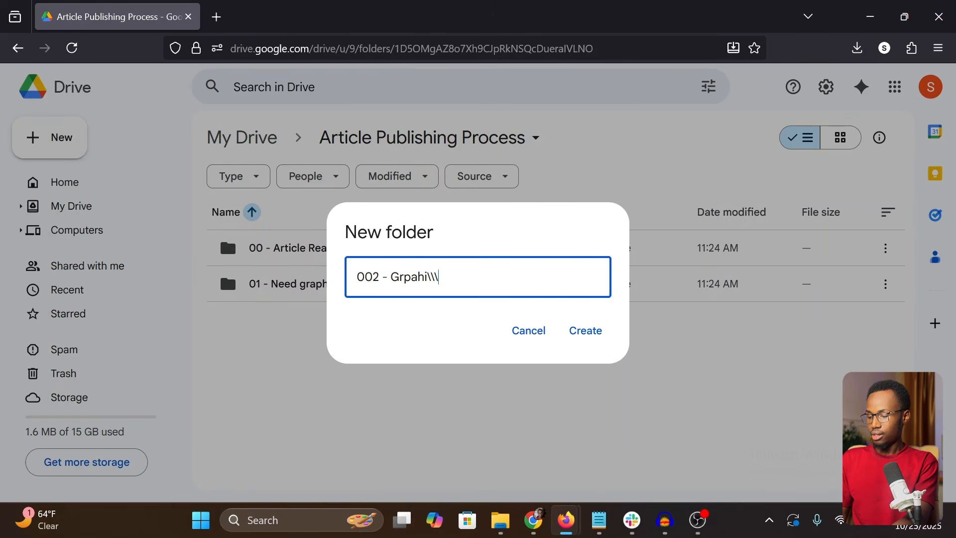
pyautogui.press('BackSpace')
pyautogui.press('BackSpace')
pyautogui.press('BackSpace')
pyautogui.press('BackSpace')
pyautogui.press('BackSpace')
pyautogui.press('BackSpace')
pyautogui.write('aphics')
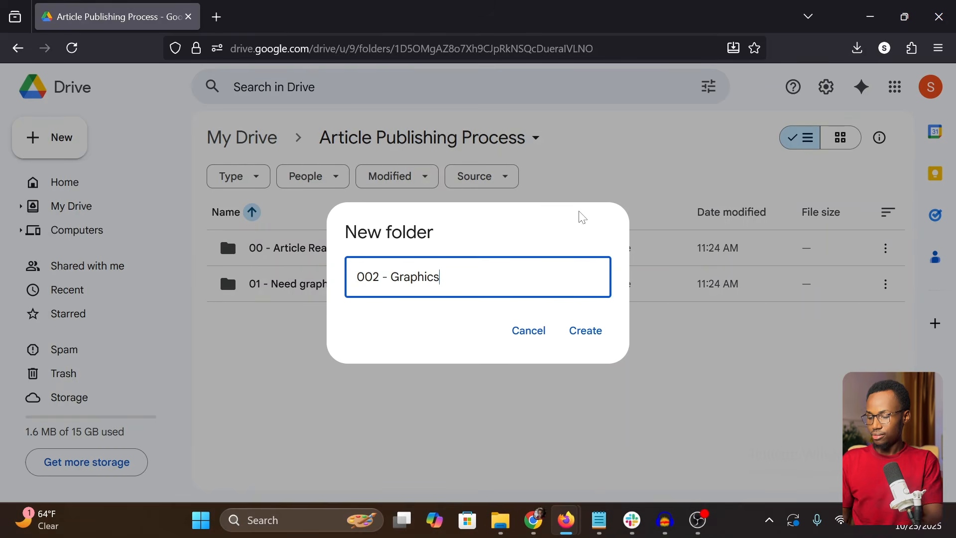
pyautogui.write(' Deady')
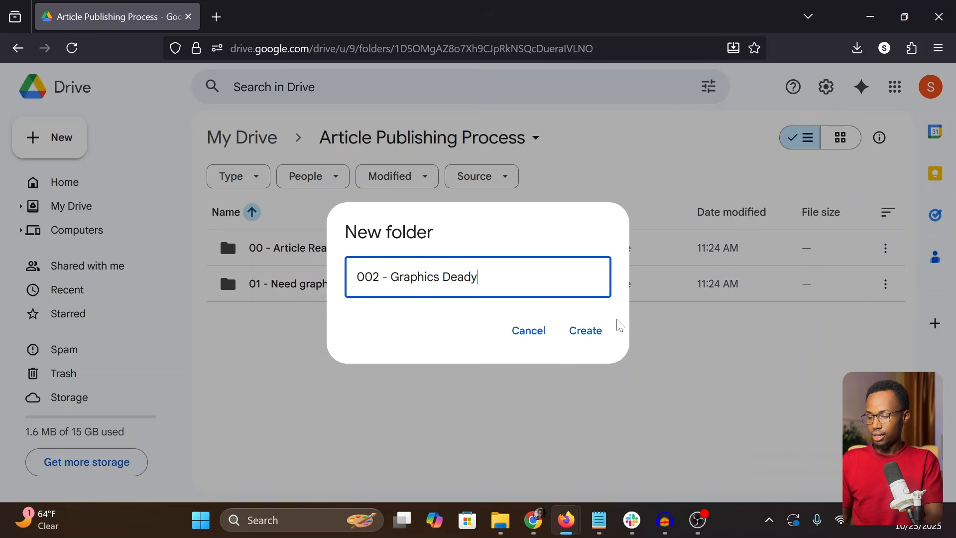
pyautogui.click(589, 335)
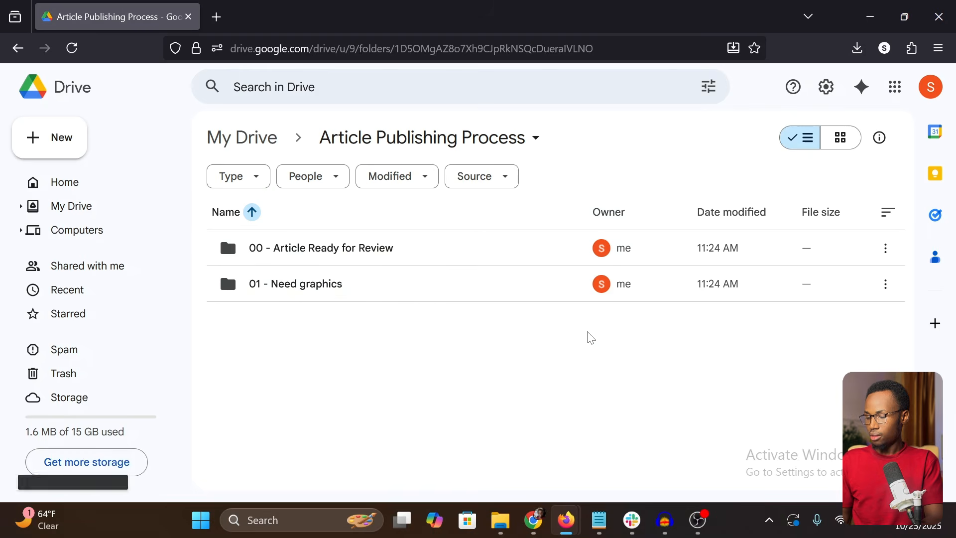
# Create a subfolder named "003 - Published" in the Article Publishing Process folder
pyautogui.click(392, 435)
pyautogui.rightClick(392, 435)
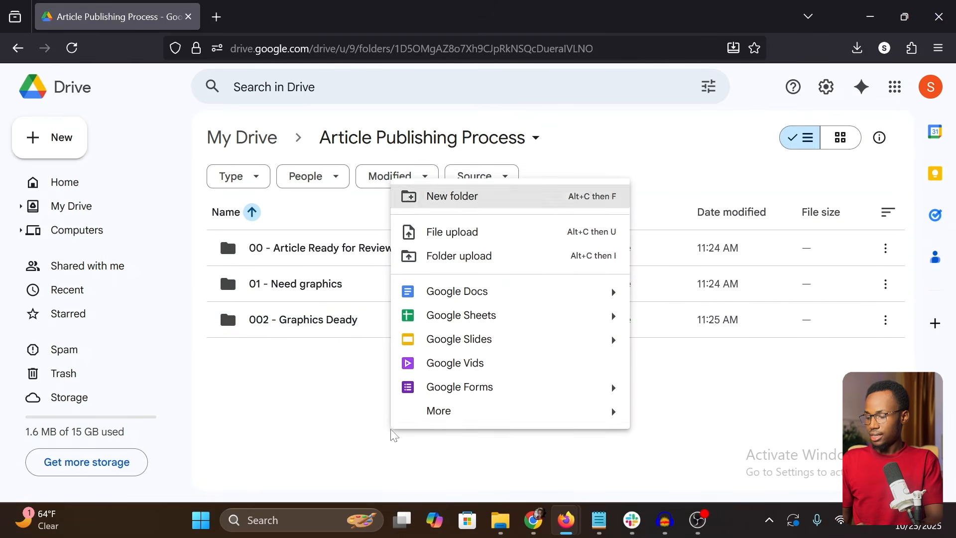
pyautogui.click(468, 135)
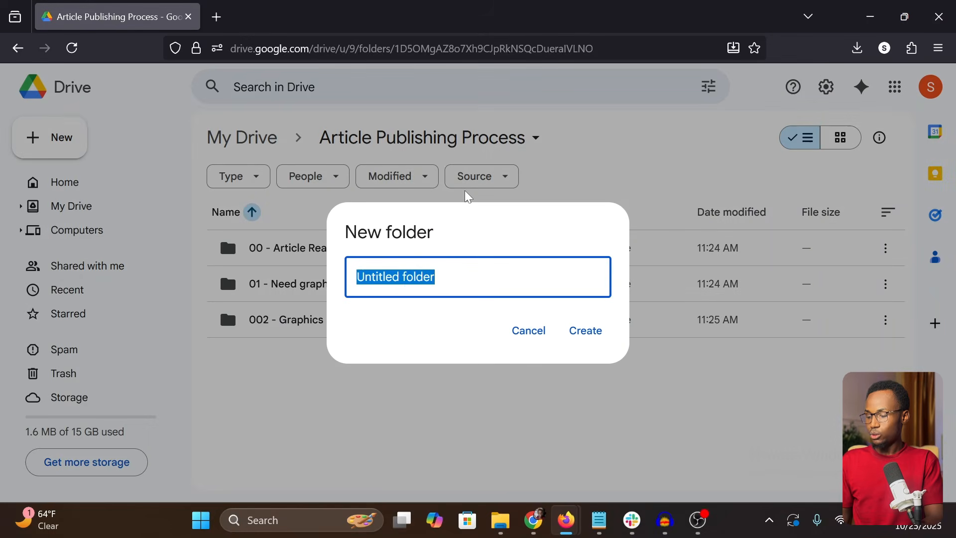
pyautogui.write('00')
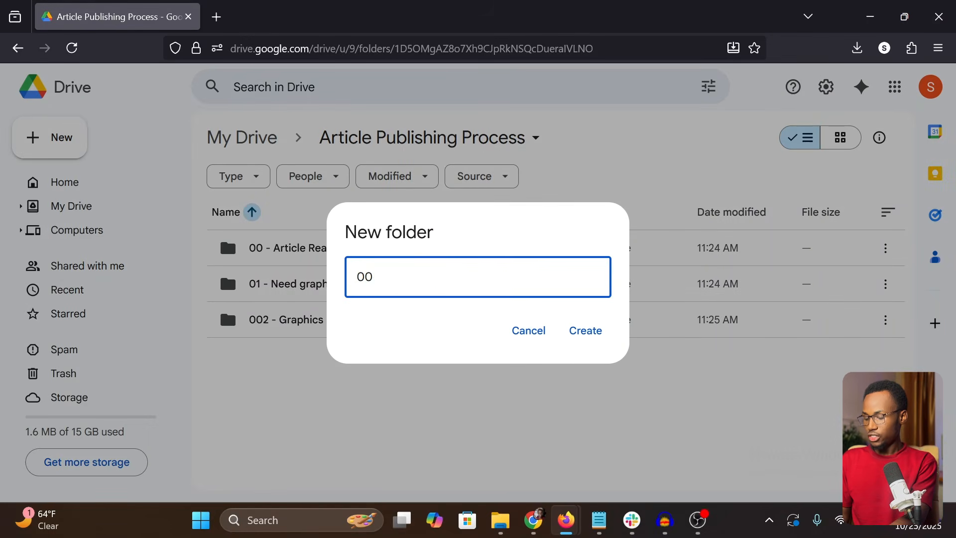
pyautogui.write('3 - Published')
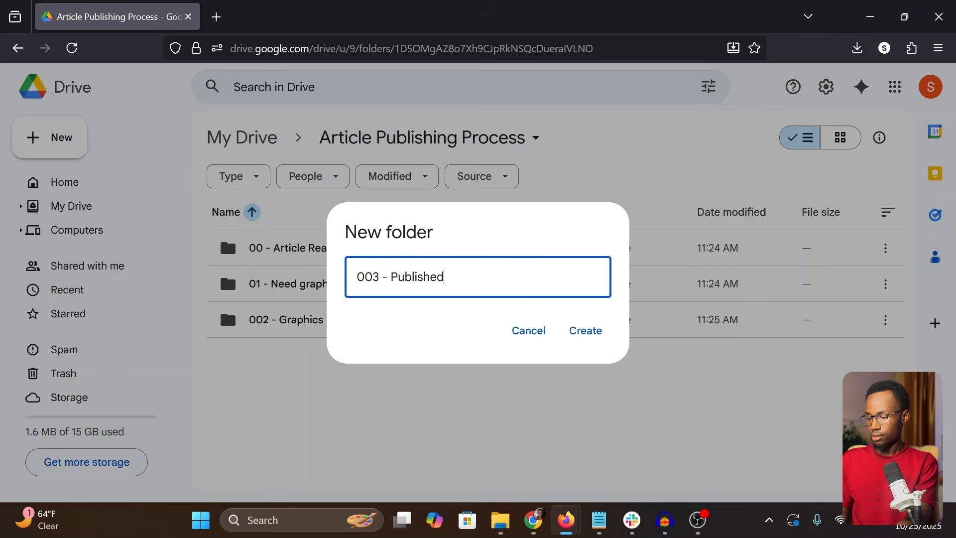
pyautogui.click(585, 332)
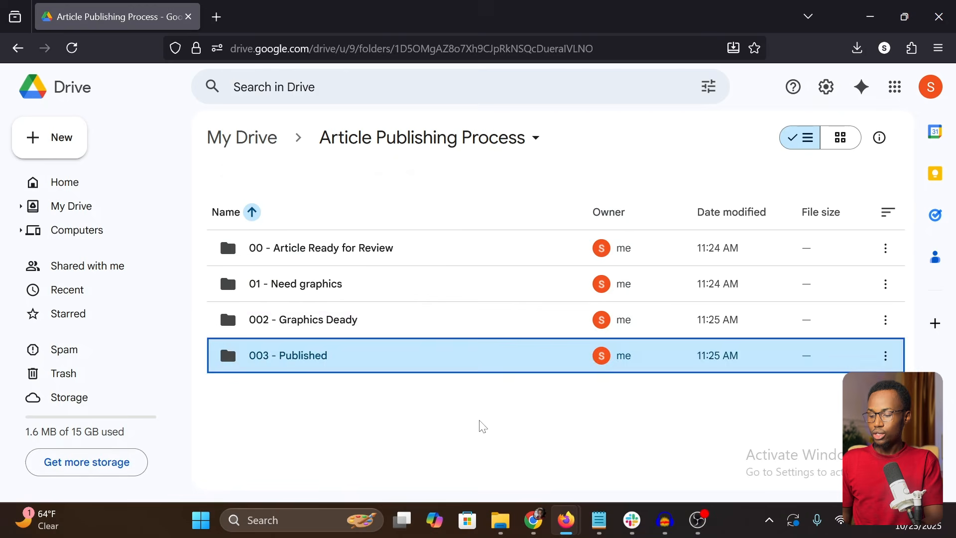
pyautogui.click(417, 465)
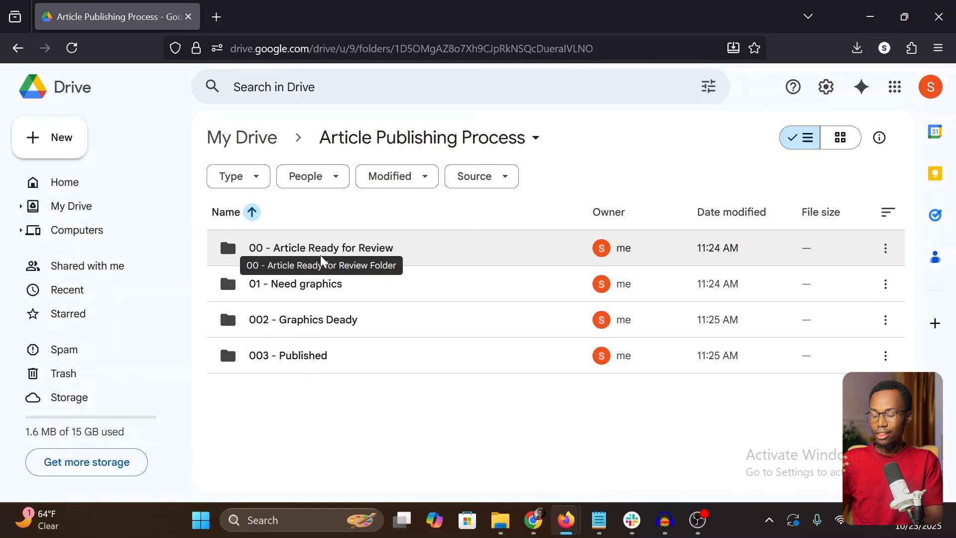
# Look inside the 00 - Article Ready for Review folder and return to the Article Publishing Process folder
pyautogui.doubleClick(348, 255)
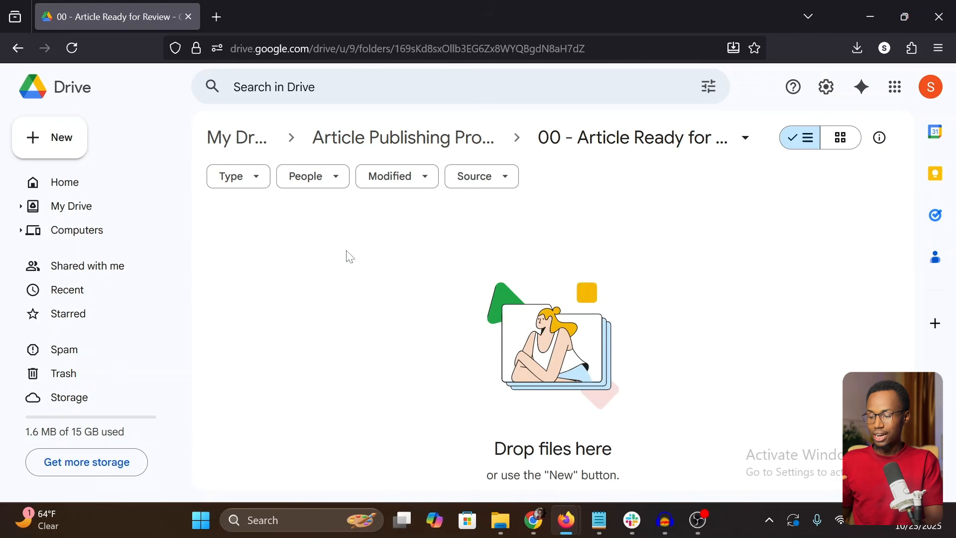
pyautogui.click(323, 149)
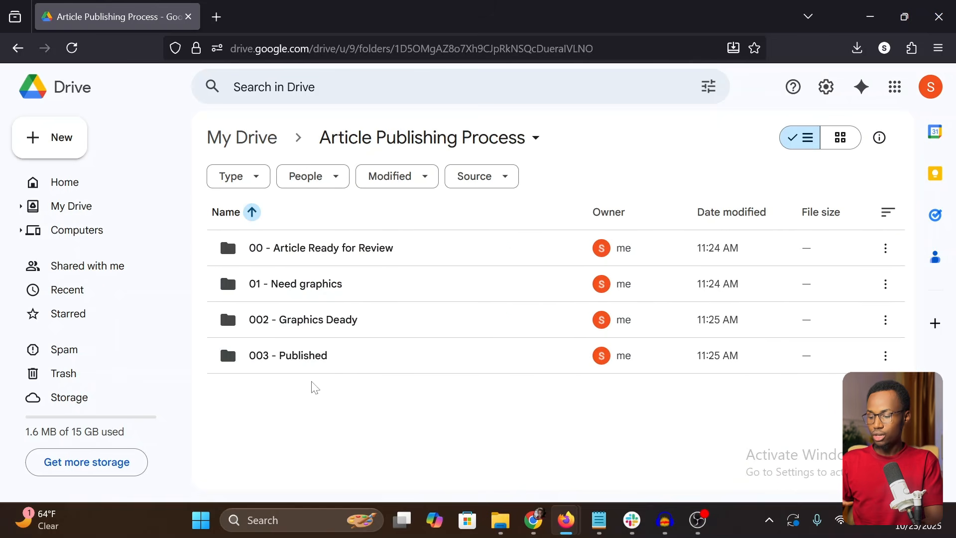
# From Home, move Google Doc for a Tutorial and the Community Manager Application Form CSV file to the 00 - Article Ready for Review folder
pyautogui.click(75, 190)
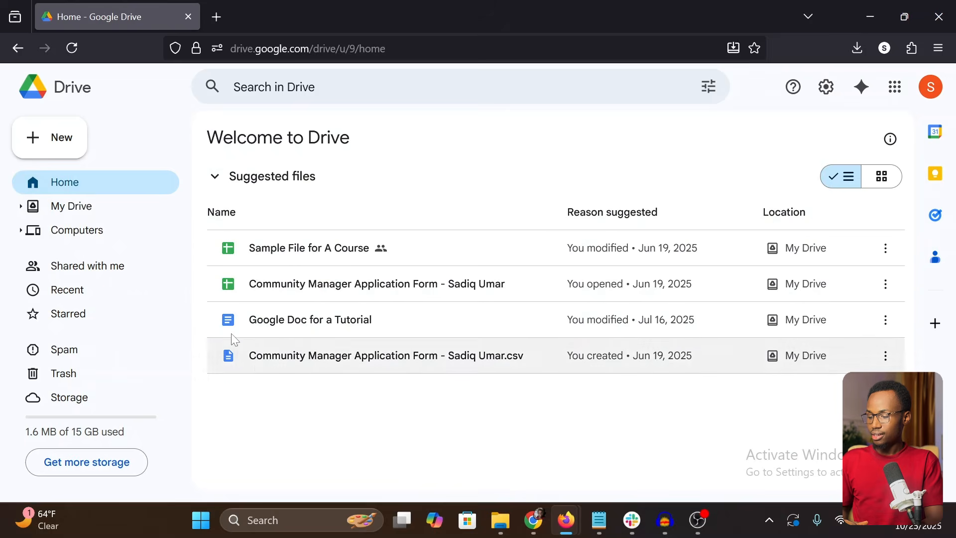
pyautogui.moveTo(257, 354)
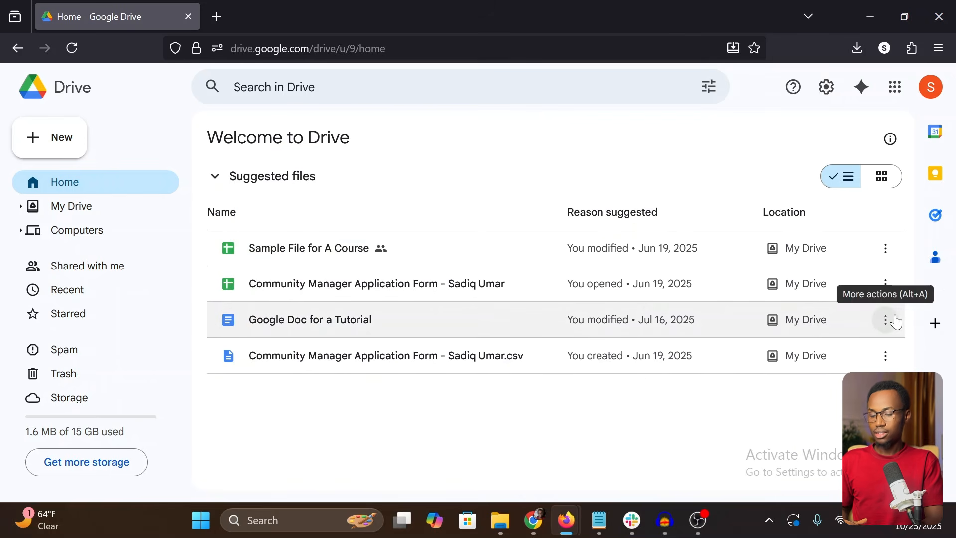
pyautogui.click(358, 322)
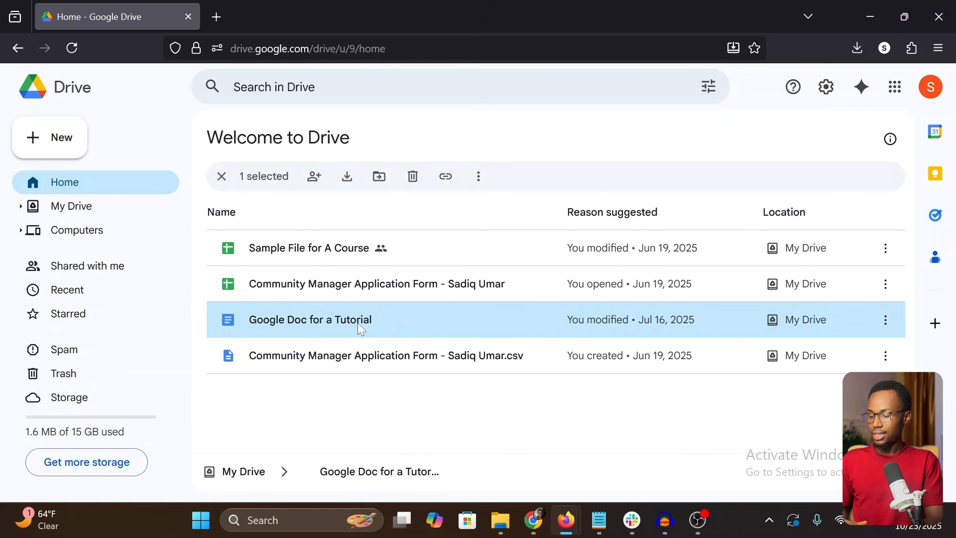
pyautogui.keyDown('ctrl'); pyautogui.click(395, 357); pyautogui.keyUp('ctrl')
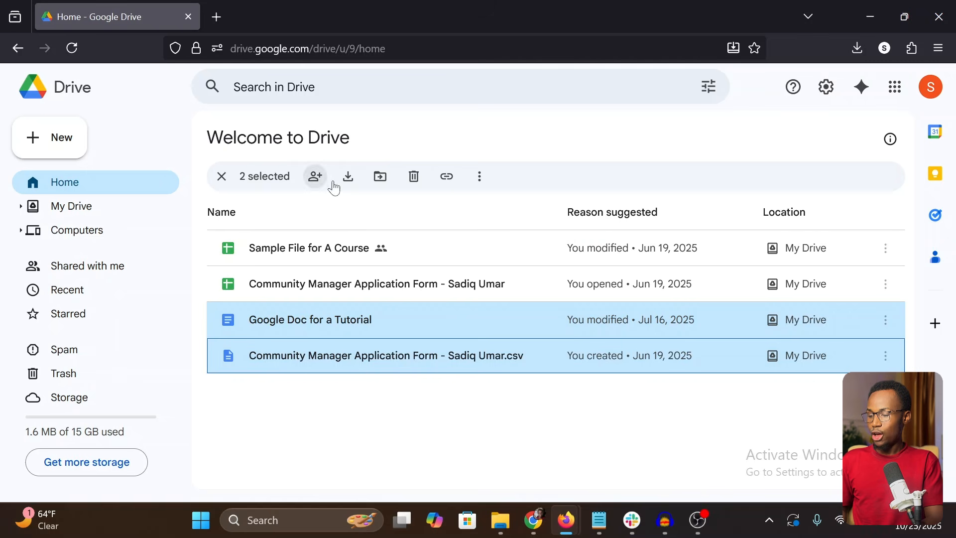
pyautogui.click(476, 180)
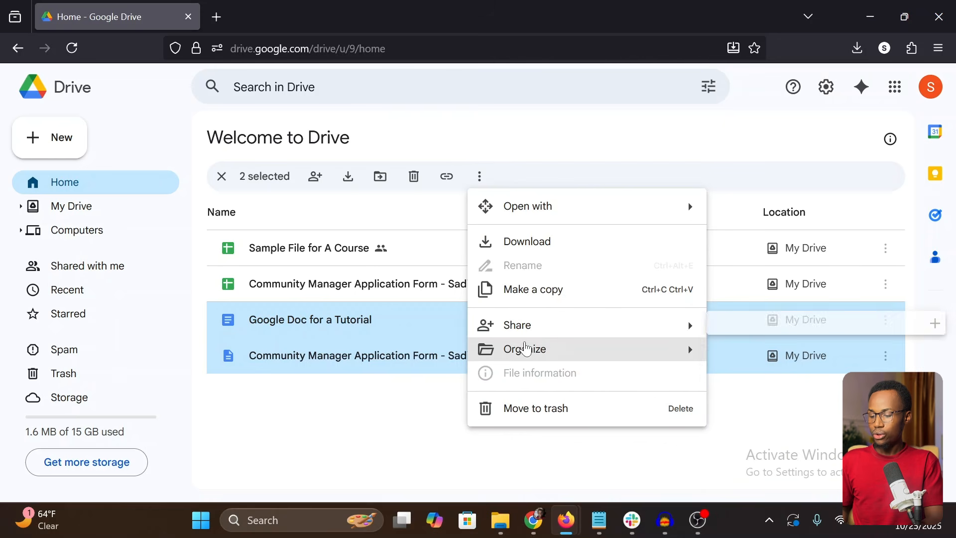
pyautogui.moveTo(538, 352)
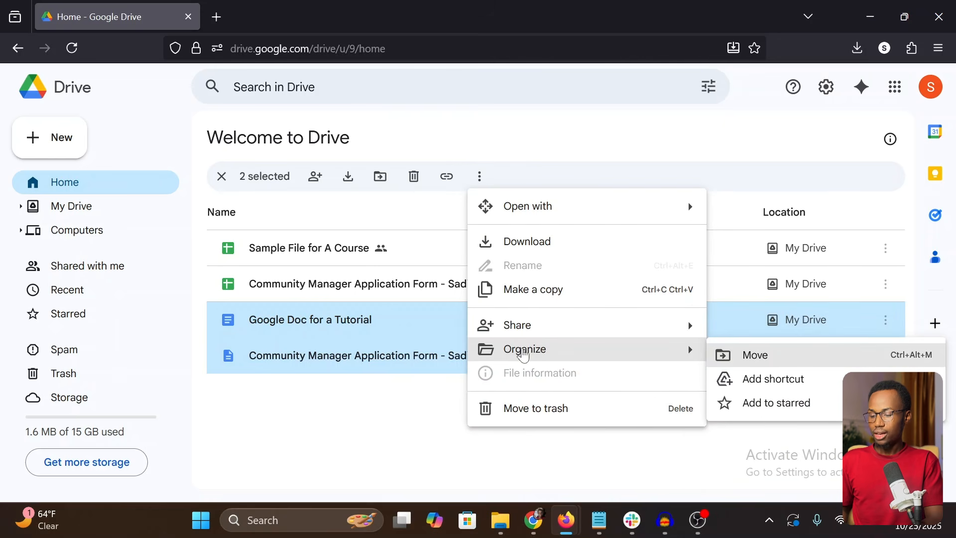
pyautogui.click(731, 355)
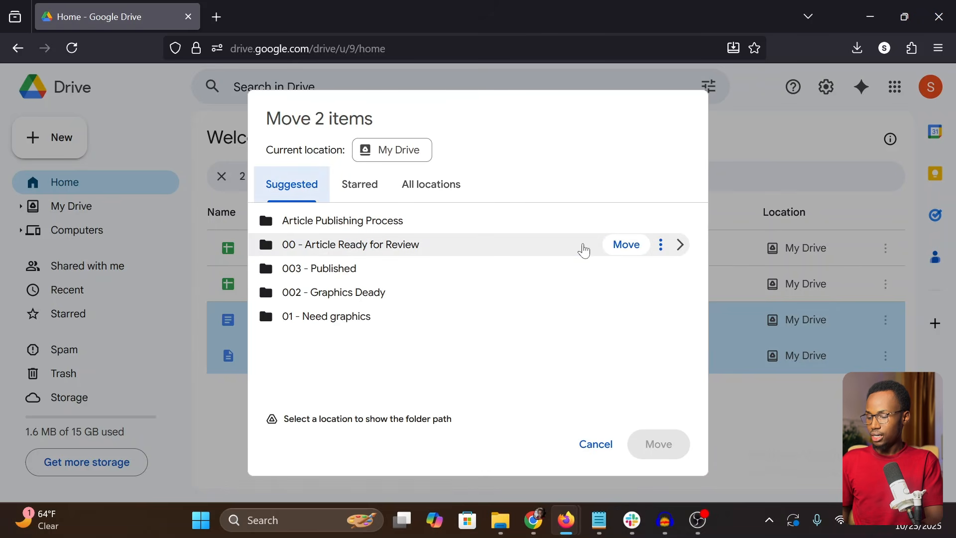
pyautogui.click(626, 244)
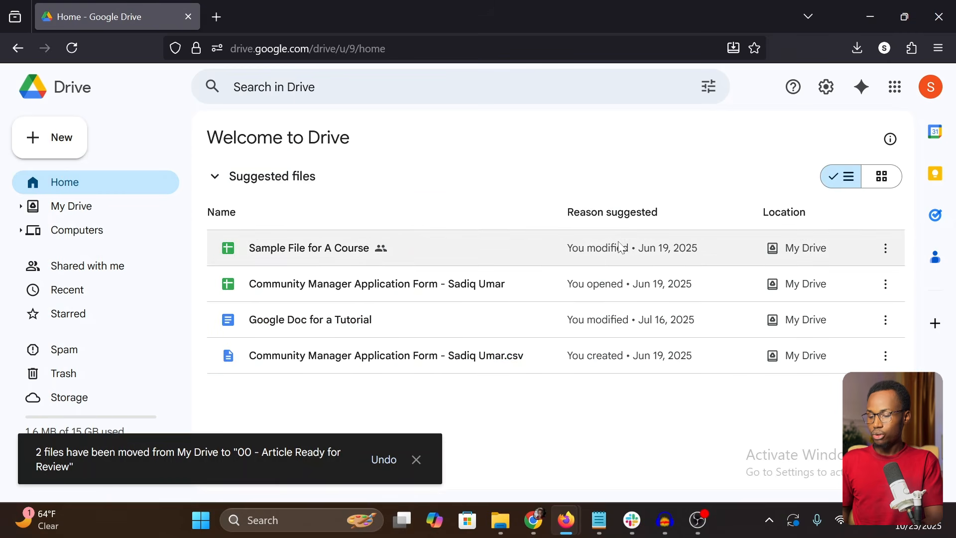
# Check the location of the two moved files on Home and inside the 00 - Article Ready for Review folder, and return to its parent folder
pyautogui.click(77, 188)
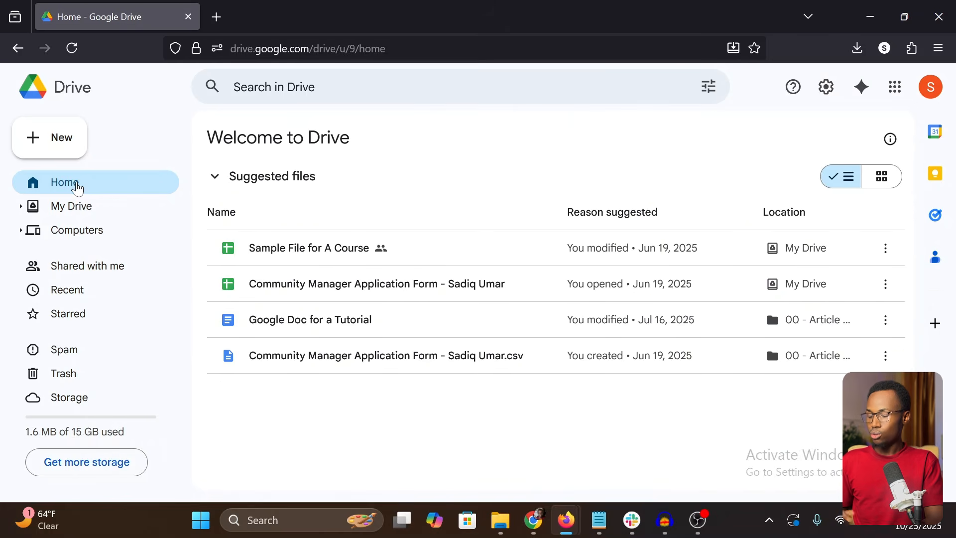
pyautogui.click(77, 215)
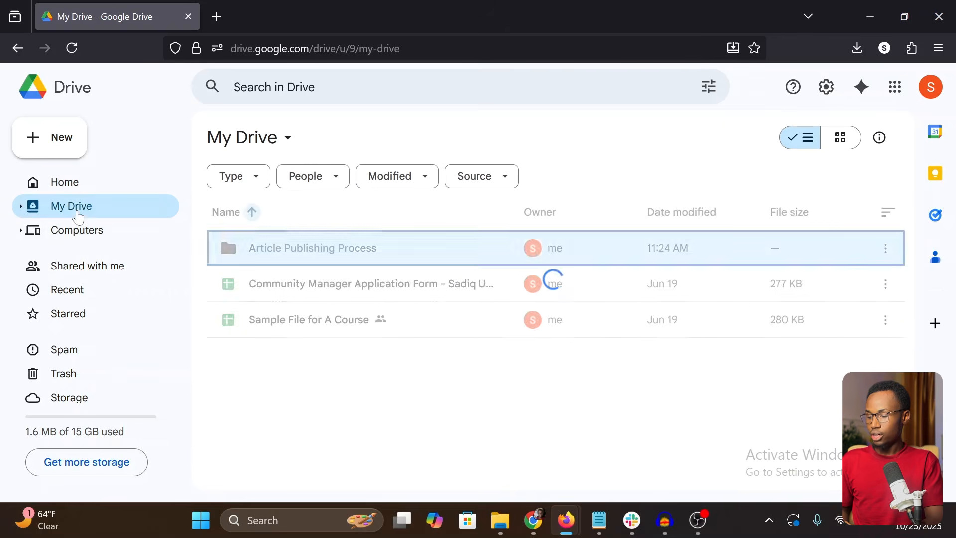
pyautogui.doubleClick(324, 246)
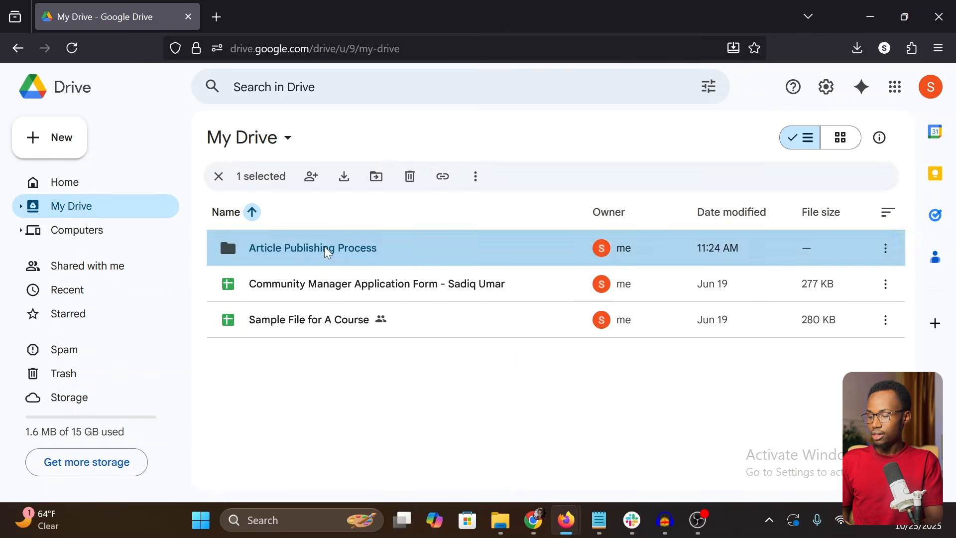
pyautogui.doubleClick(301, 249)
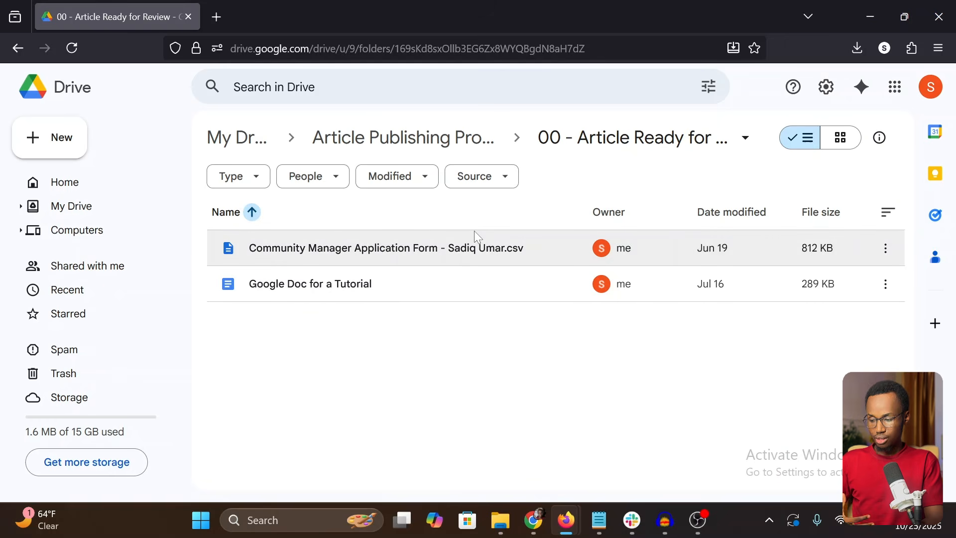
pyautogui.click(417, 147)
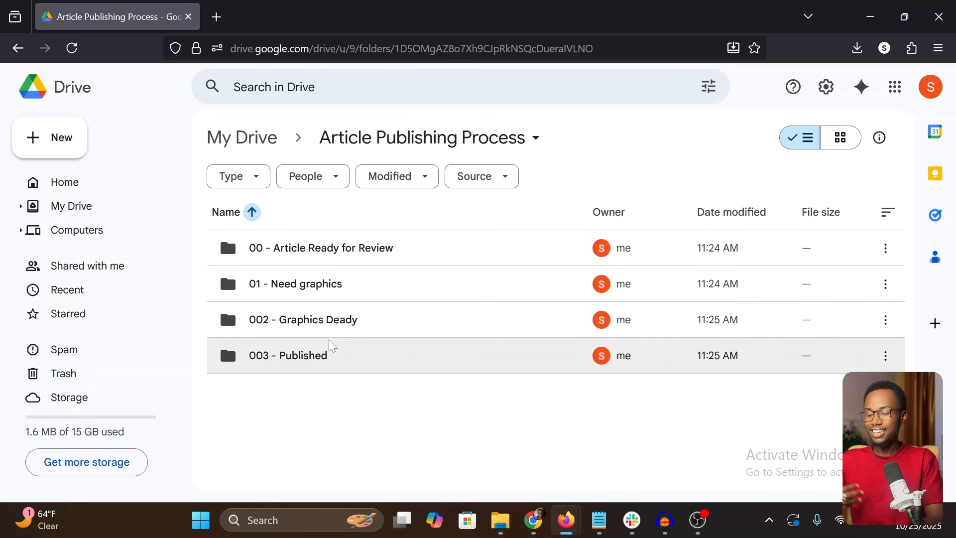
# Start sharing the Article Publishing Process folder from My Drive and add the collaborator's e-mail address as recipient
pyautogui.click(251, 143)
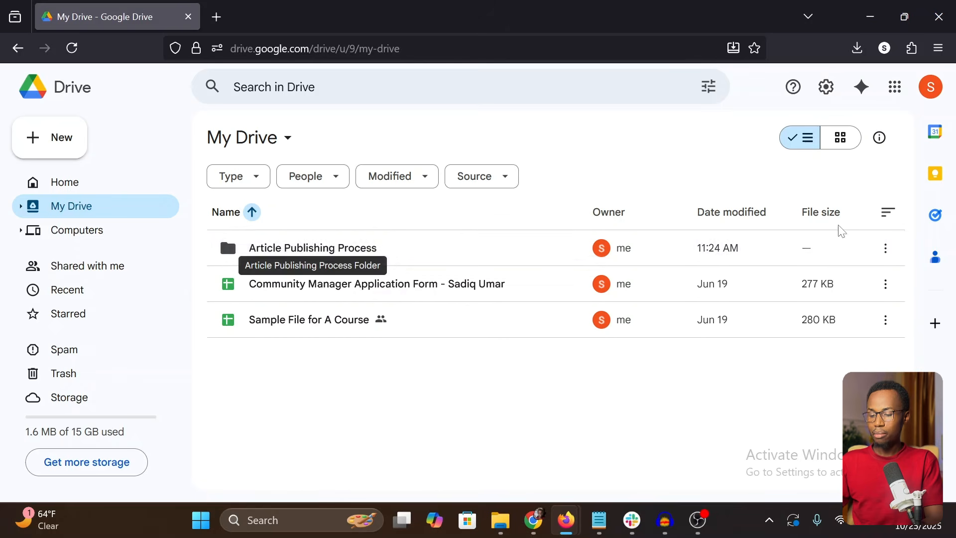
pyautogui.click(883, 258)
pyautogui.click(883, 258)
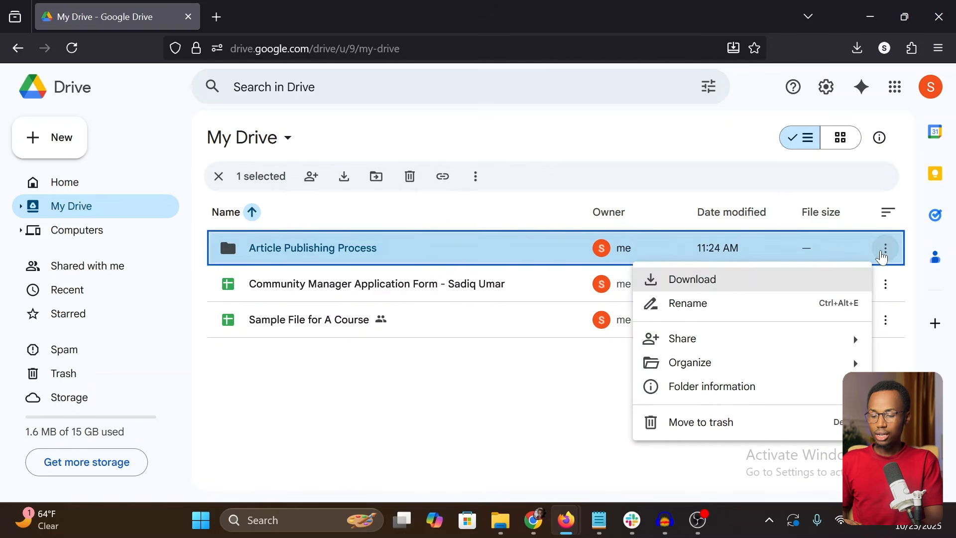
pyautogui.moveTo(732, 342)
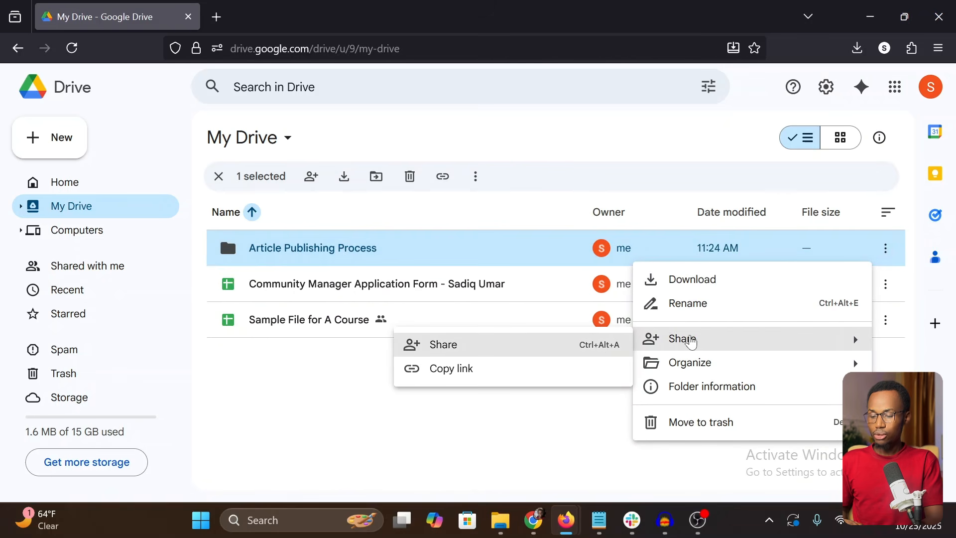
pyautogui.click(560, 351)
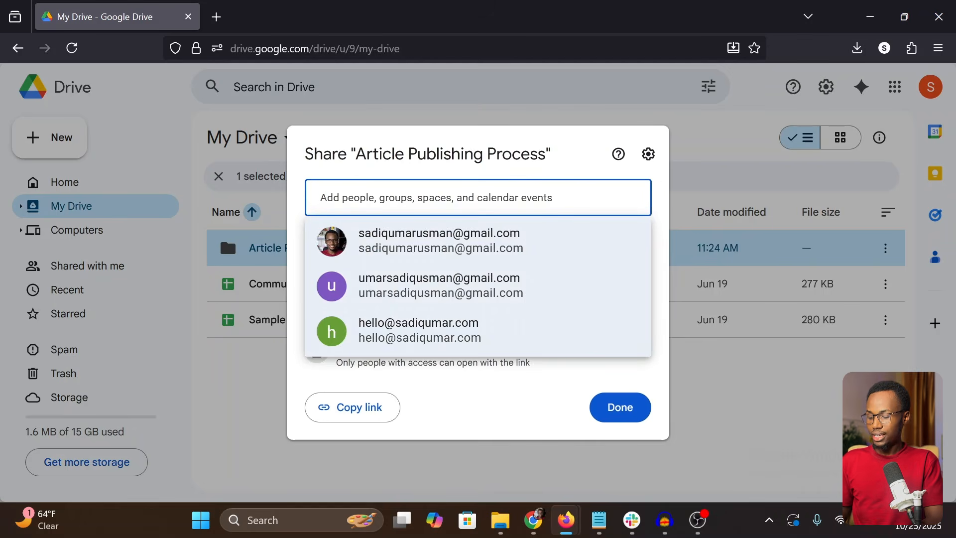
pyautogui.hotkey('ctrl', 'v')
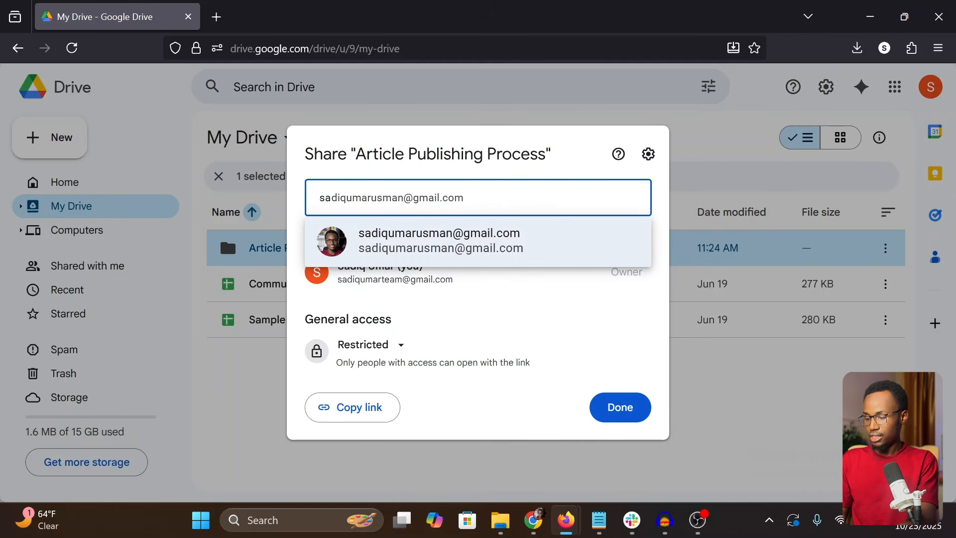
pyautogui.click(350, 257)
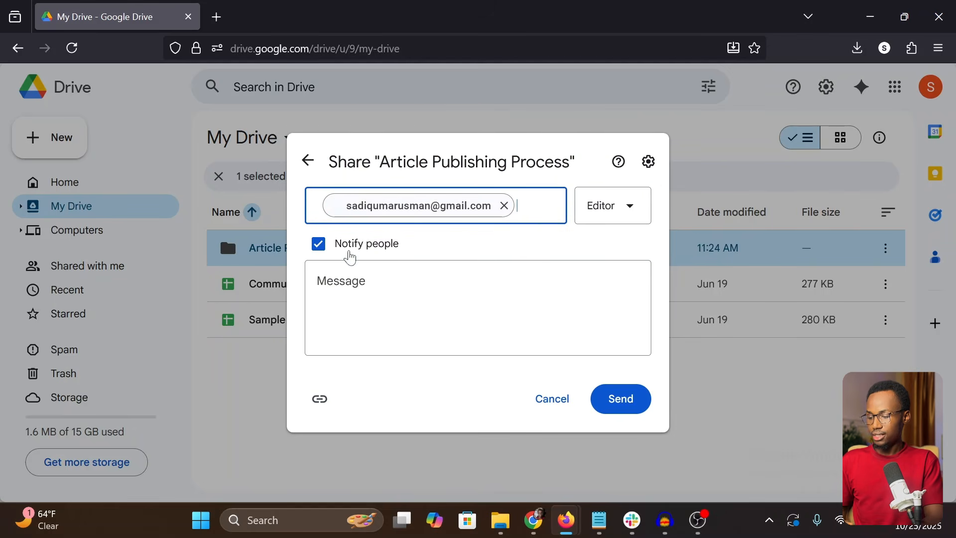
# Review the available access roles and send the folder's sharing invitation with Editor access and notification enabled
pyautogui.click(612, 213)
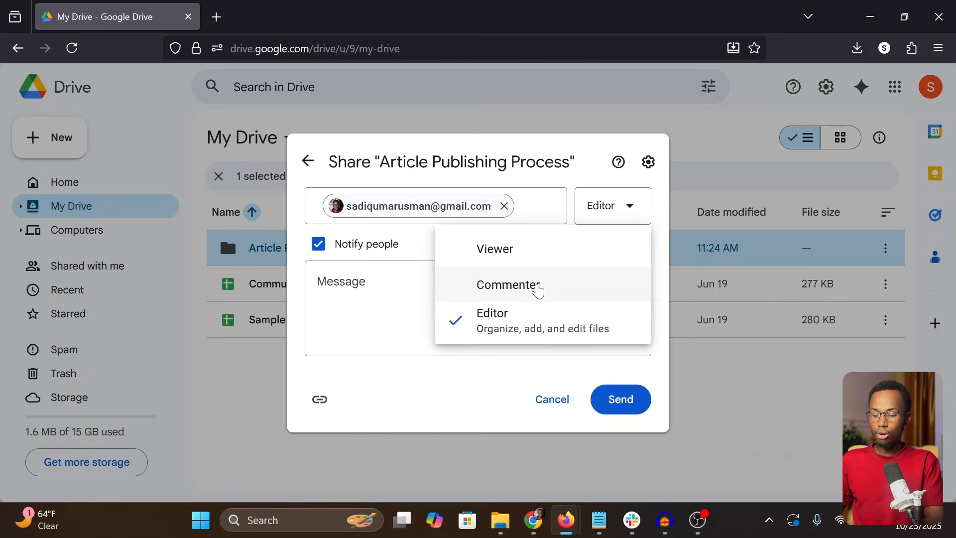
pyautogui.click(437, 367)
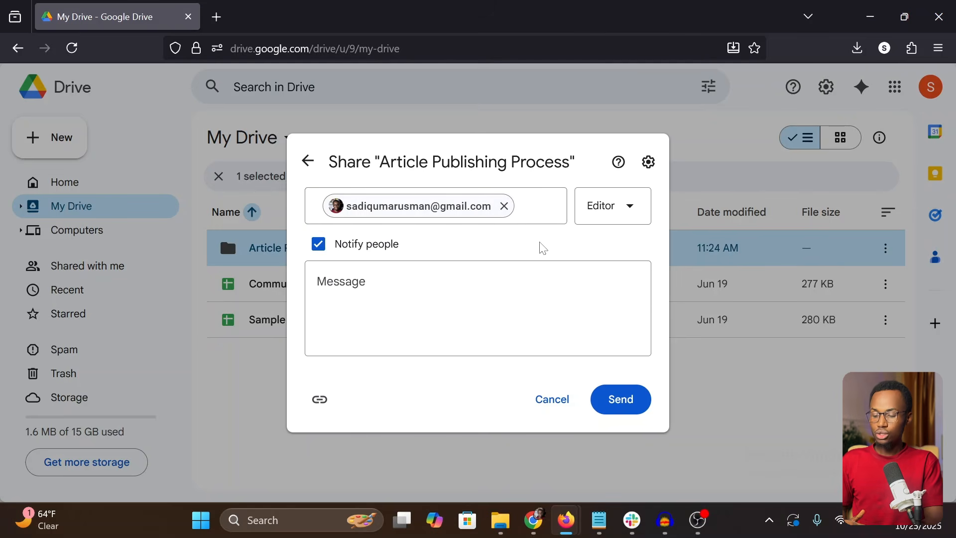
pyautogui.click(395, 279)
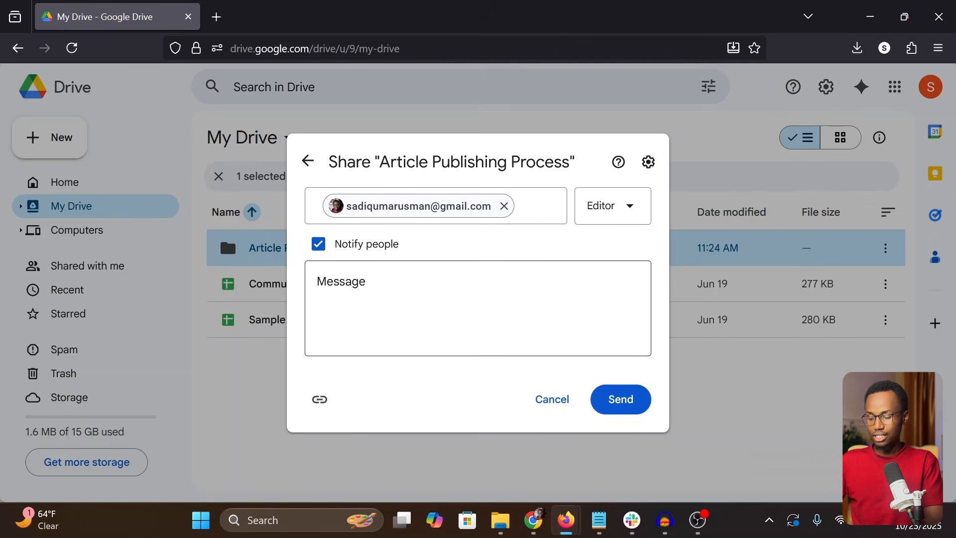
pyautogui.click(319, 399)
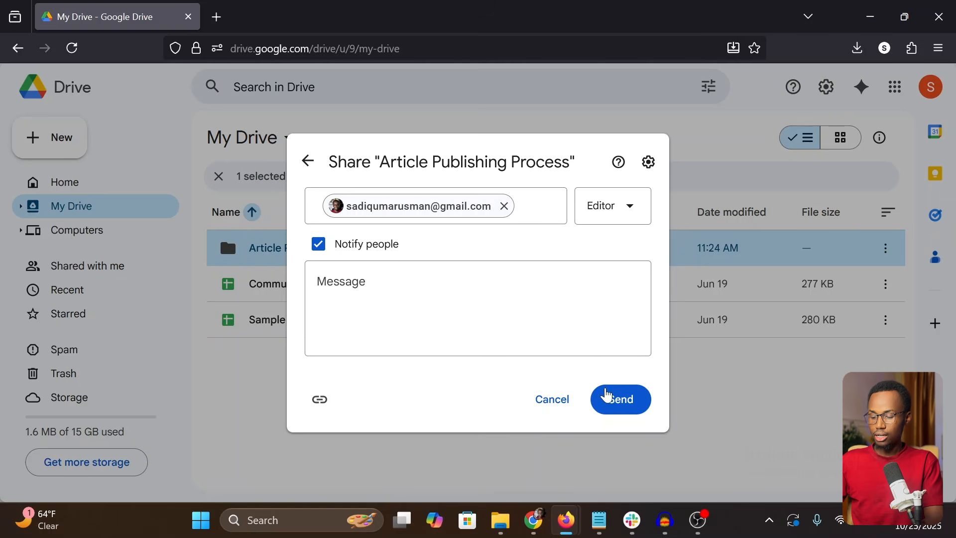
pyautogui.click(614, 406)
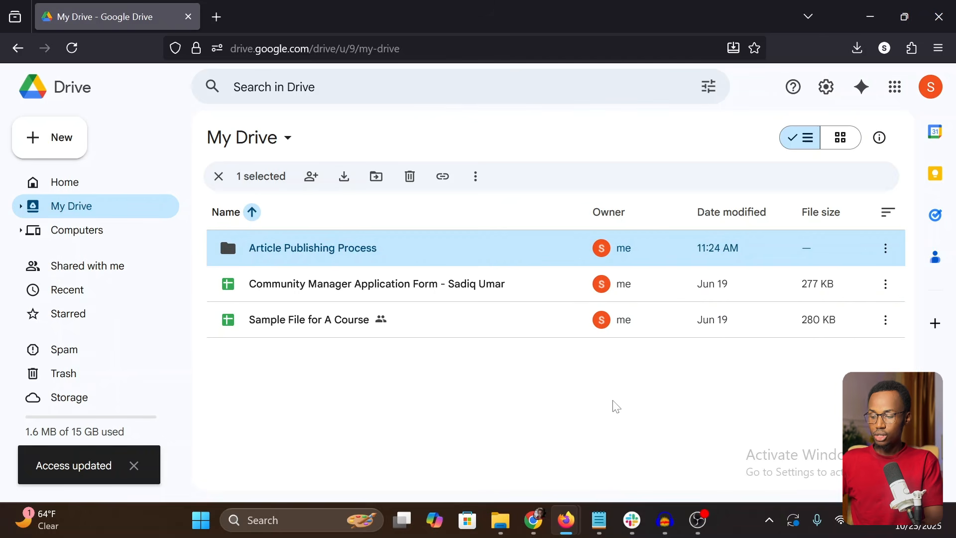
pyautogui.click(490, 434)
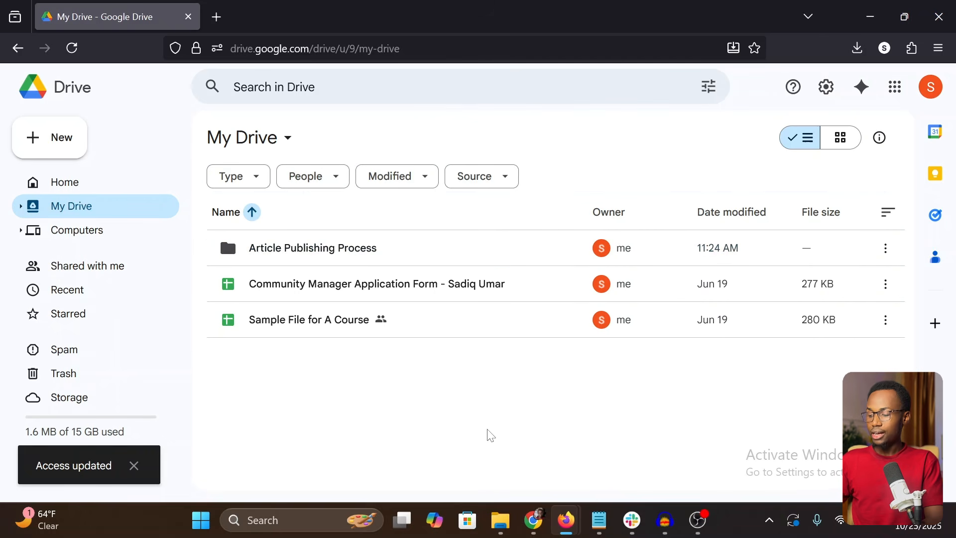
# In the Article Publishing Process folder, check who has access to the 00 - Article Ready for Review folder, and open that subfolder
pyautogui.doubleClick(326, 257)
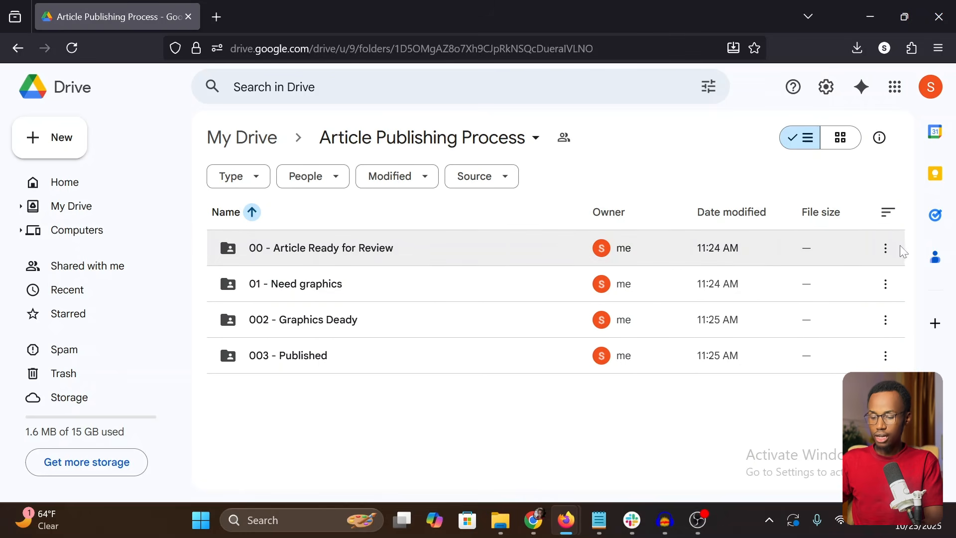
pyautogui.click(885, 248)
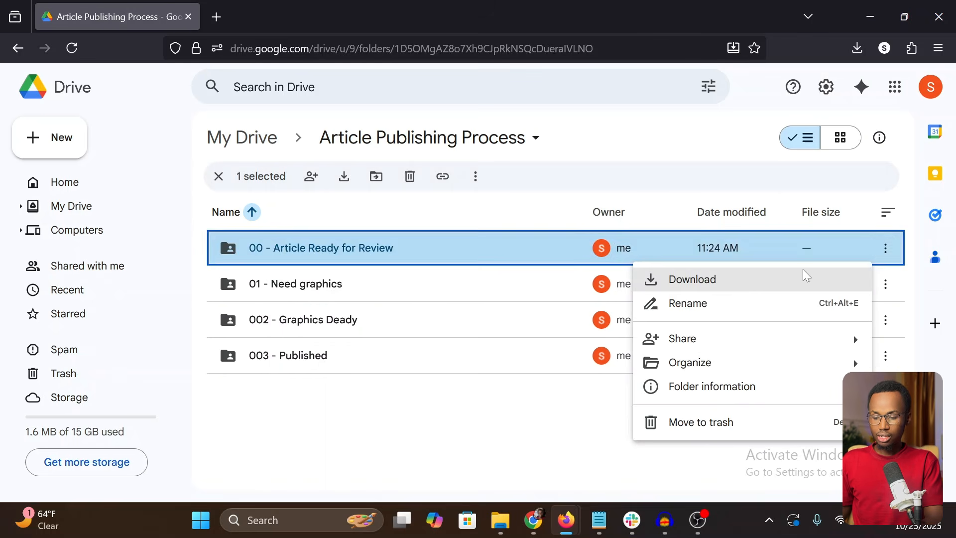
pyautogui.moveTo(709, 345)
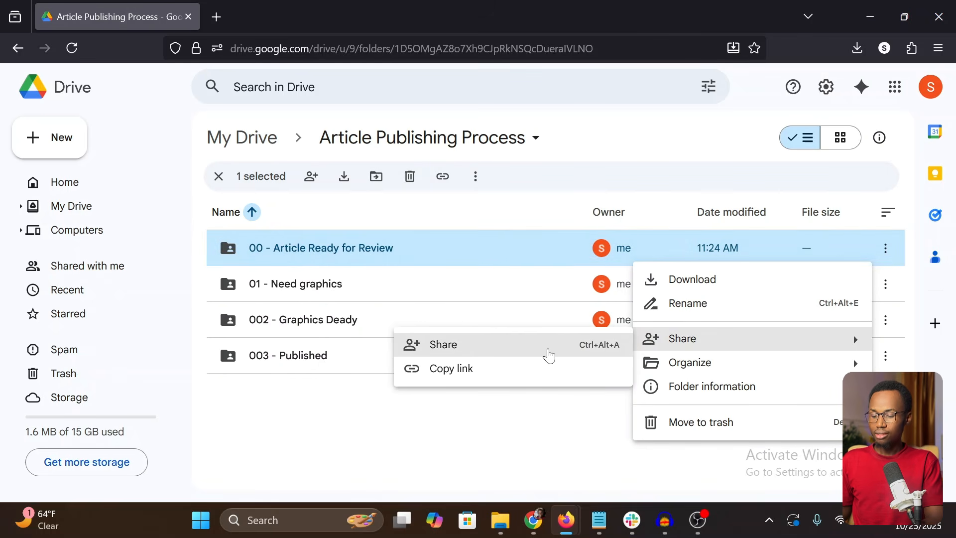
pyautogui.click(549, 356)
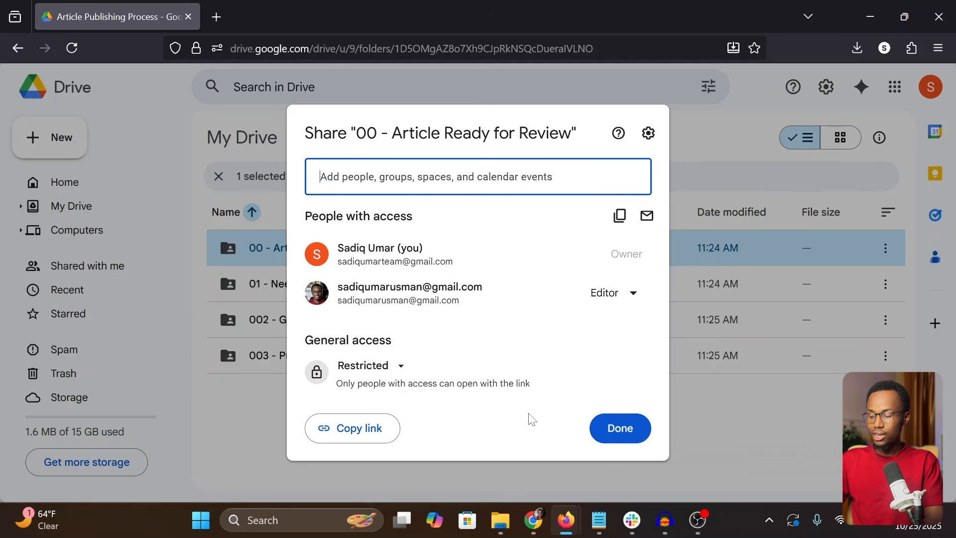
pyautogui.click(605, 431)
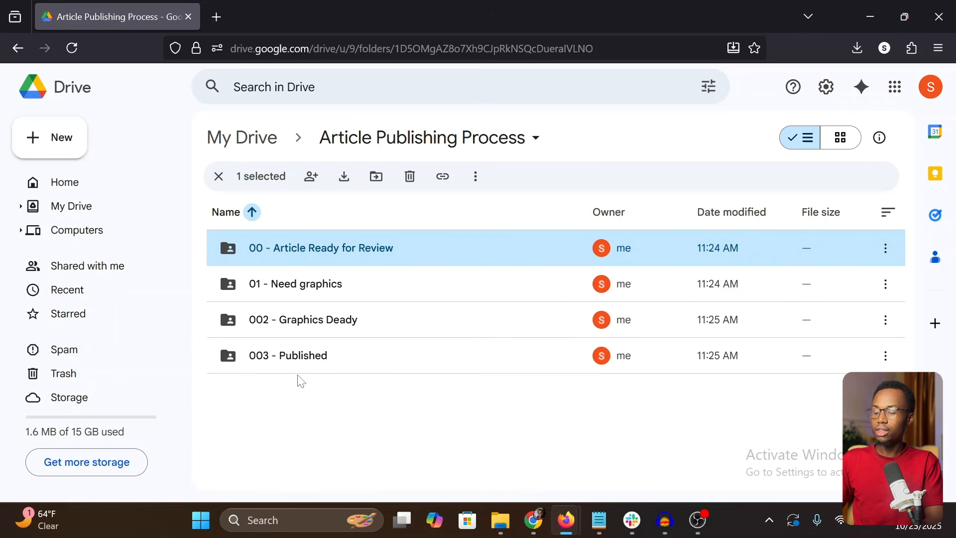
pyautogui.click(272, 390)
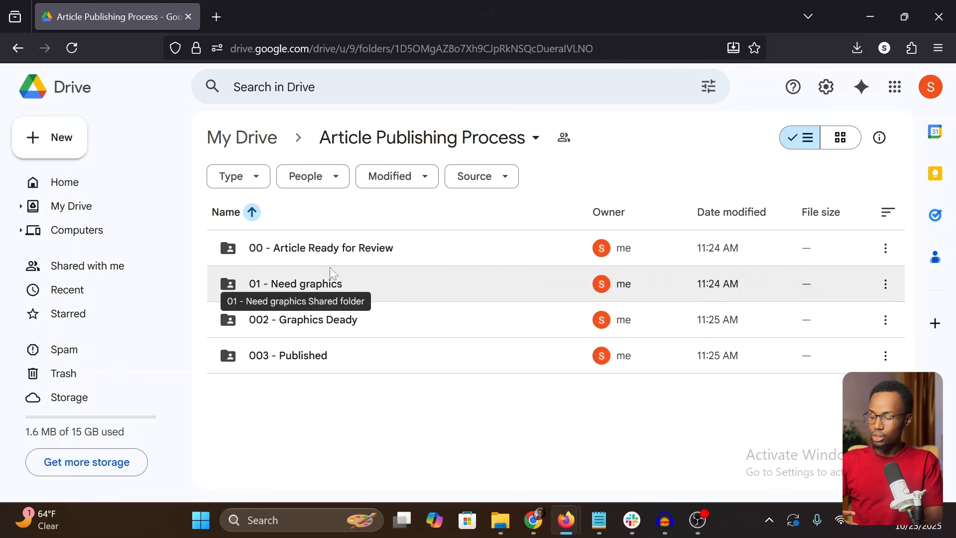
pyautogui.doubleClick(319, 246)
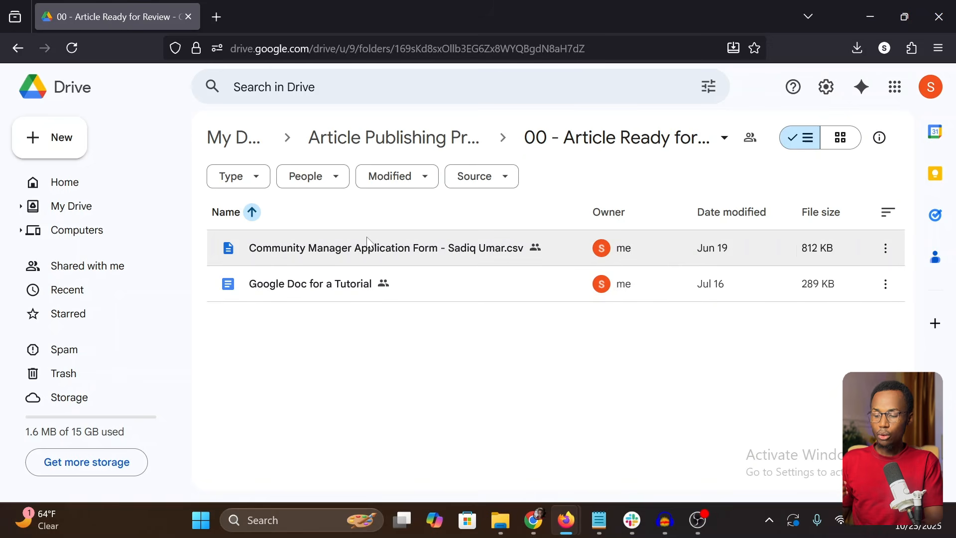
pyautogui.click(886, 248)
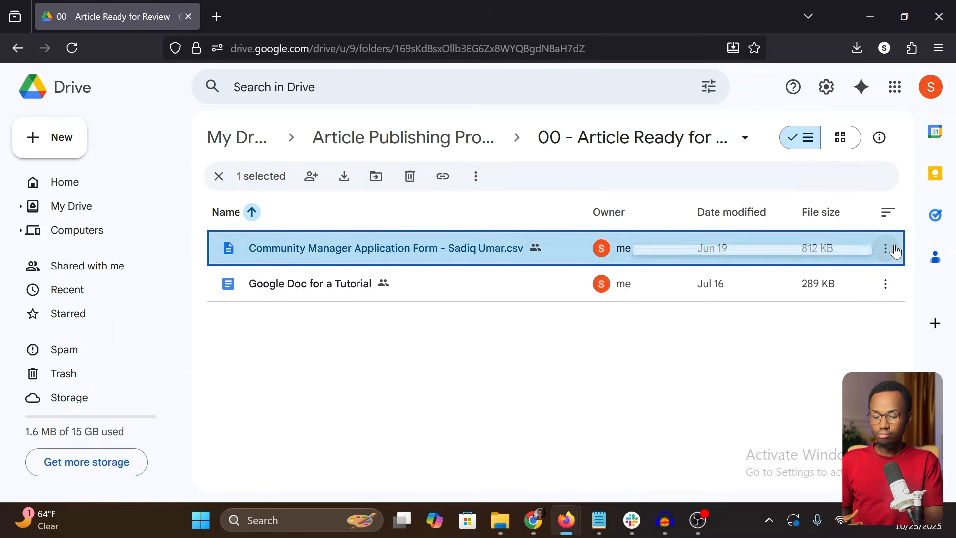
pyautogui.moveTo(732, 277)
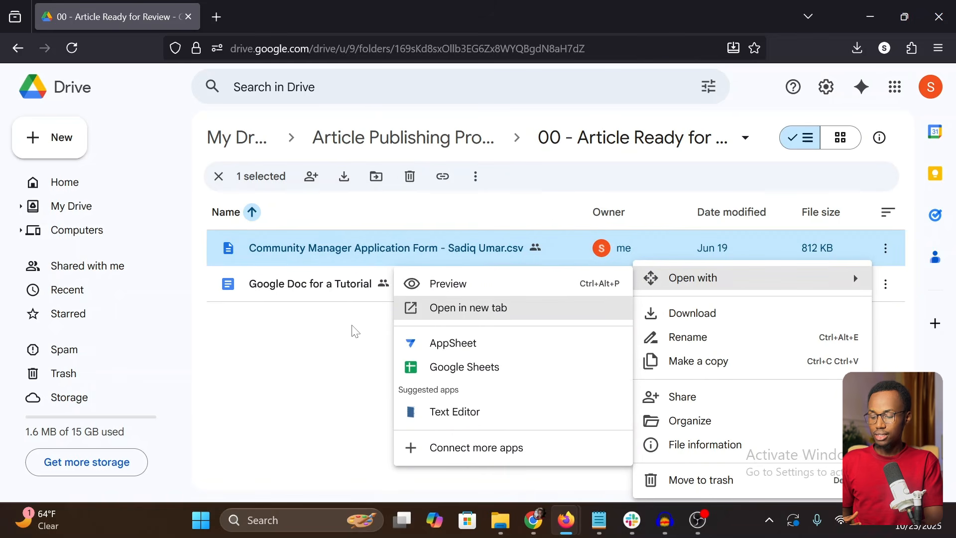
pyautogui.click(343, 337)
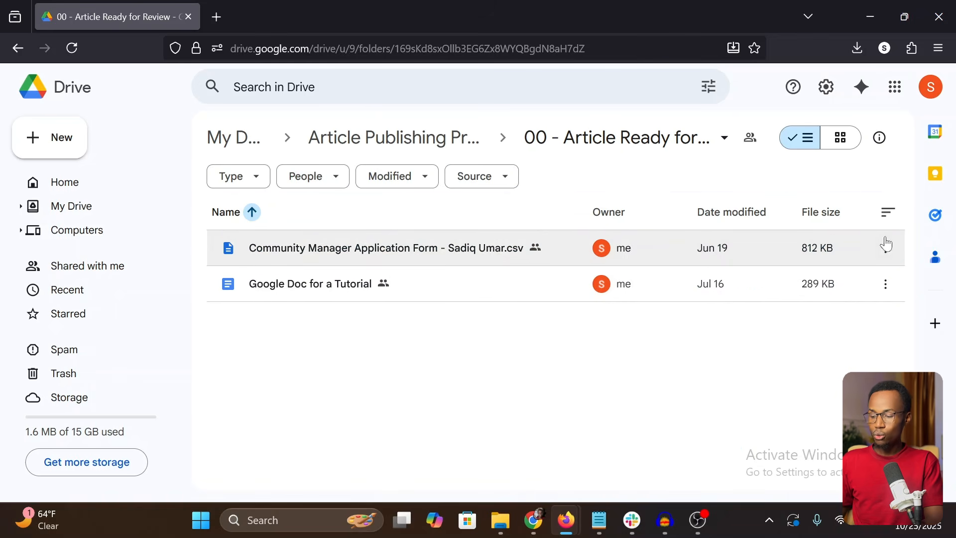
# Move the Community Manager Application Form CSV file to the 003 - Published folder, reviewing and accepting the change in who has access
pyautogui.click(887, 249)
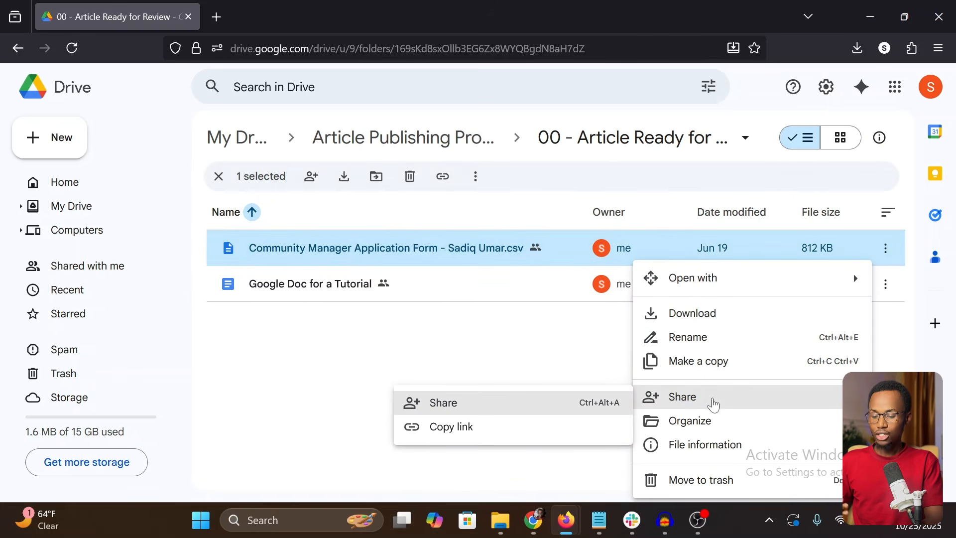
pyautogui.moveTo(703, 433)
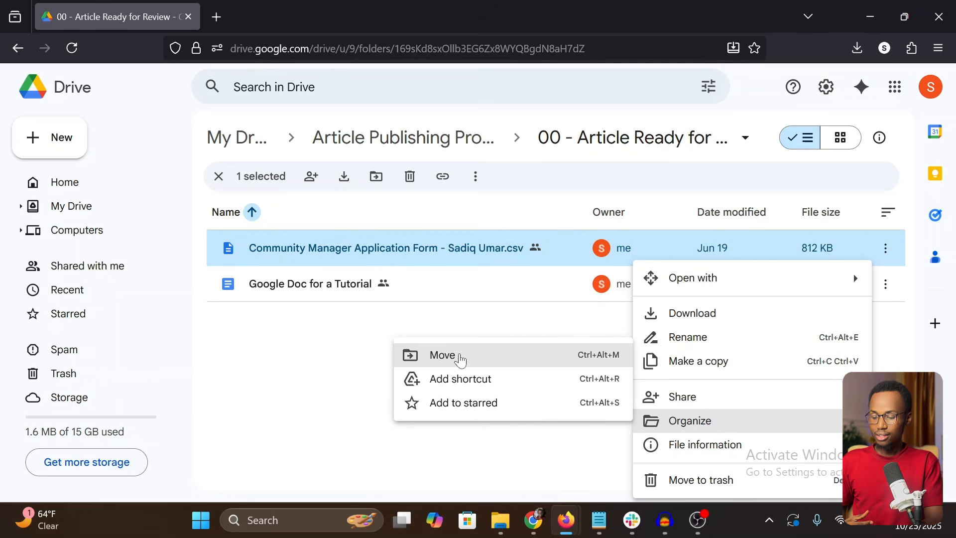
pyautogui.click(455, 356)
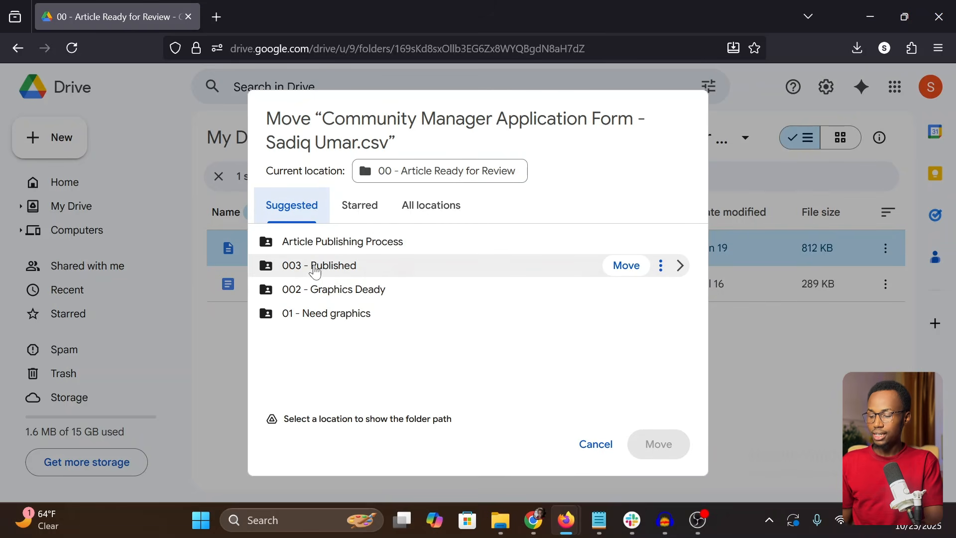
pyautogui.click(622, 272)
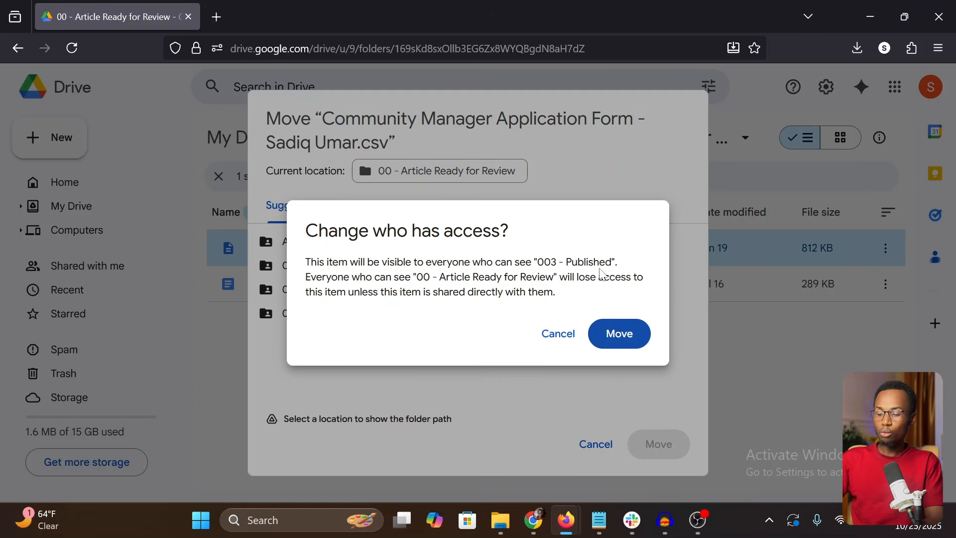
pyautogui.moveTo(615, 264); pyautogui.dragTo(540, 265)
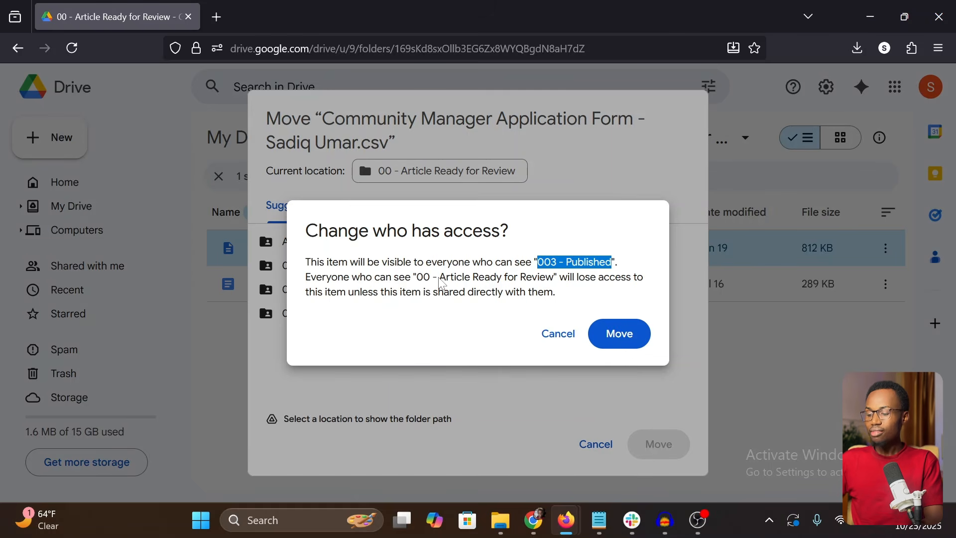
pyautogui.moveTo(440, 281); pyautogui.dragTo(445, 280)
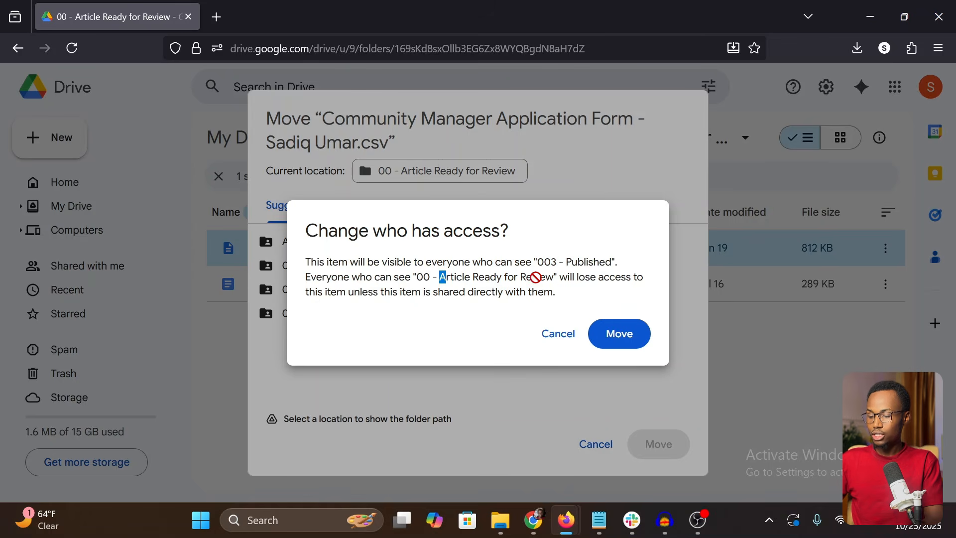
pyautogui.moveTo(554, 279); pyautogui.dragTo(463, 283)
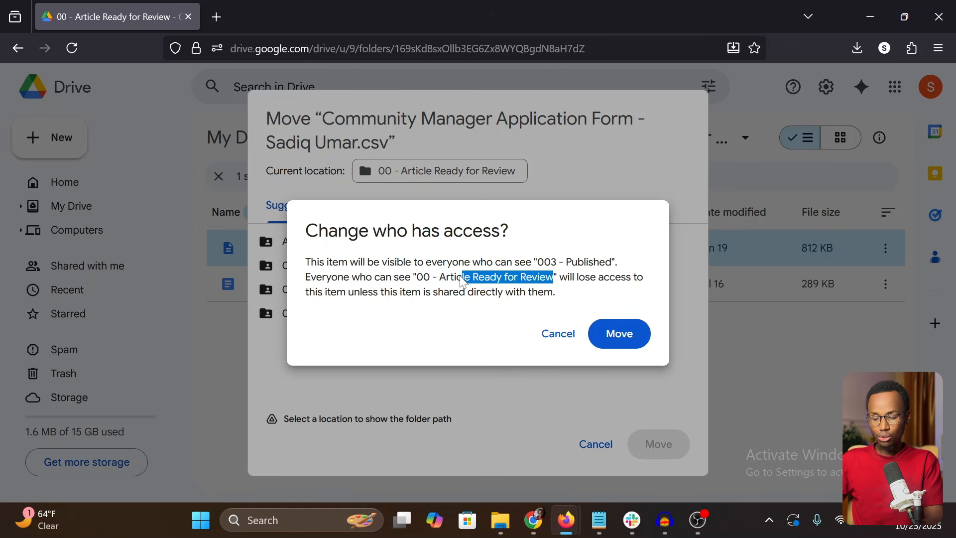
pyautogui.click(462, 281)
pyautogui.click(615, 335)
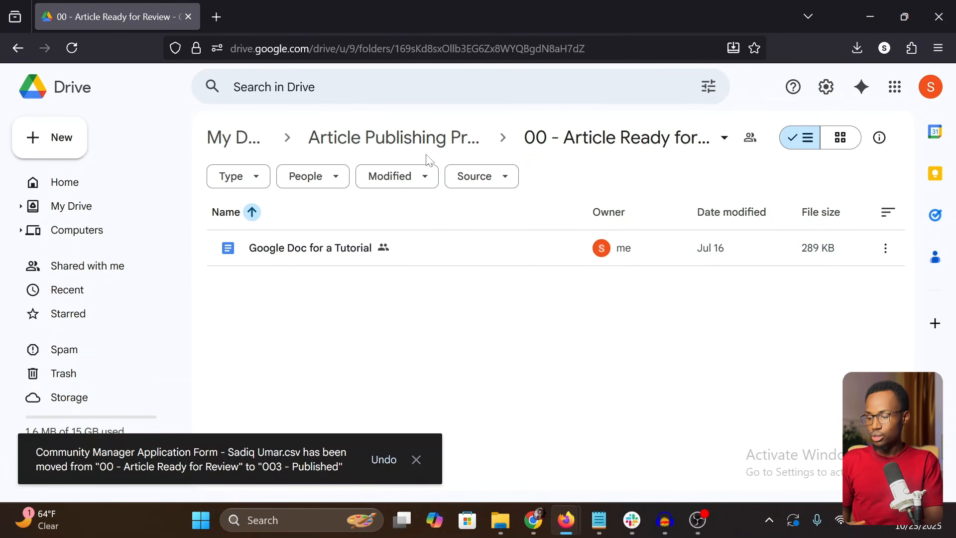
# Return to the Article Publishing Process folder and open 003 - Published to check for the moved CSV file
pyautogui.click(416, 137)
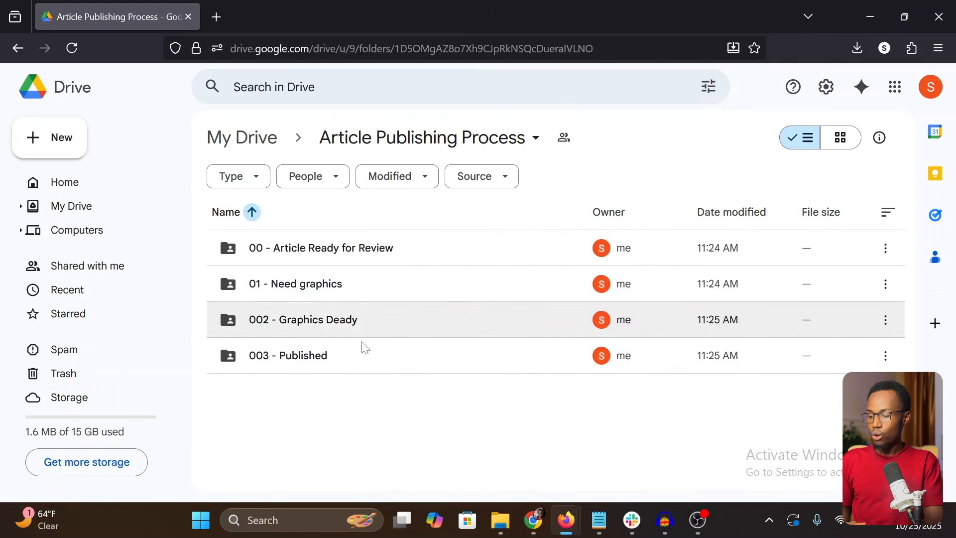
pyautogui.doubleClick(312, 355)
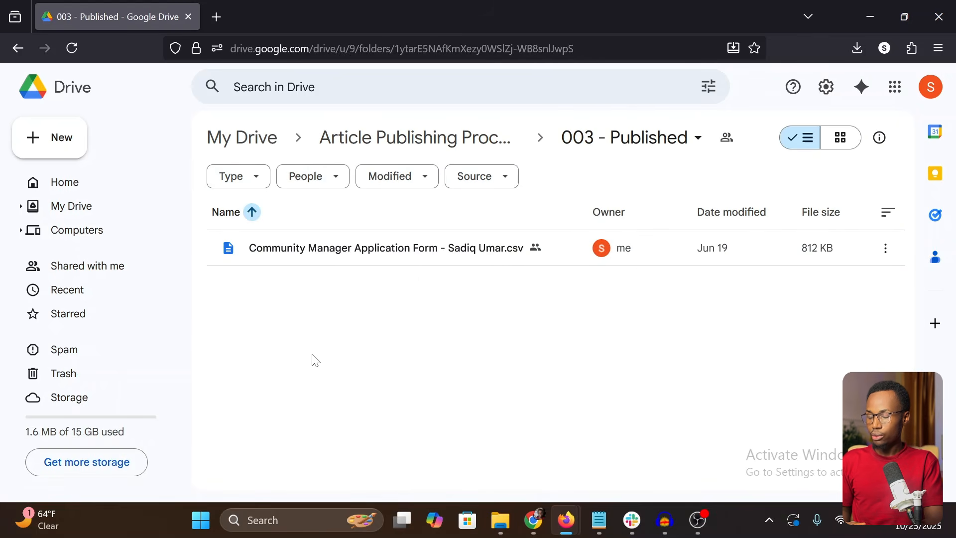